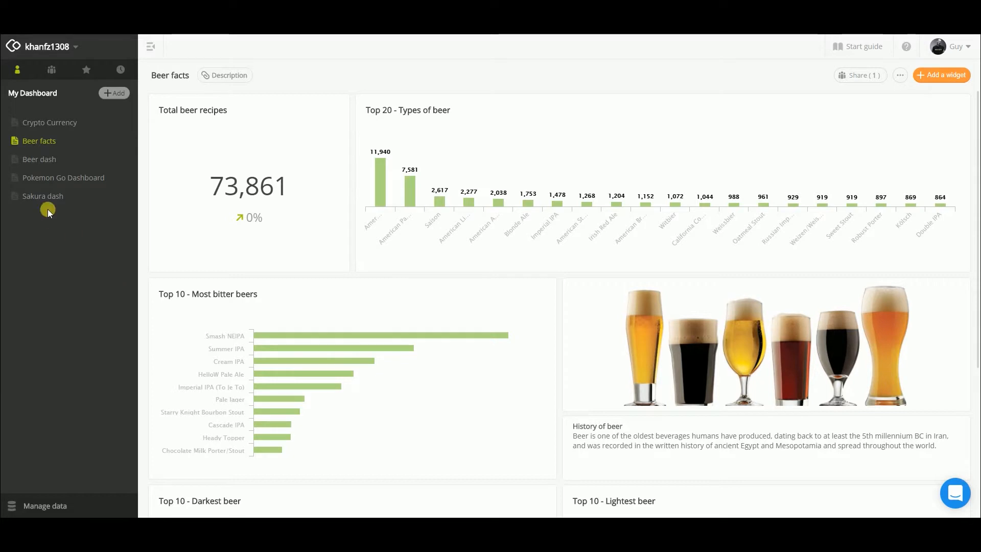
Step: Open the Beer dash dashboard, switch to Excel and look over the raw records in the recipeData sheet
{"action": "left_click", "coordinate": [48, 160]}
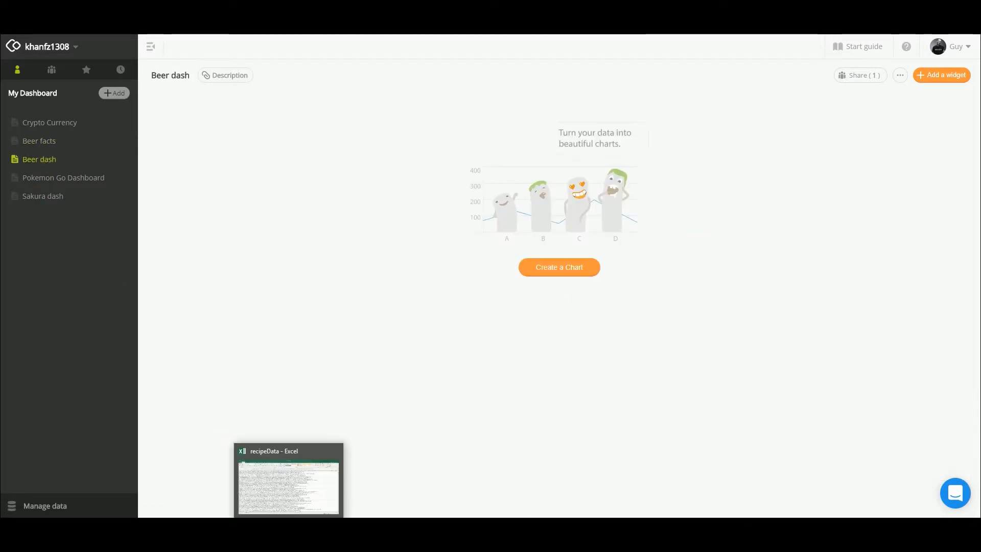
{"action": "left_click", "coordinate": [291, 528]}
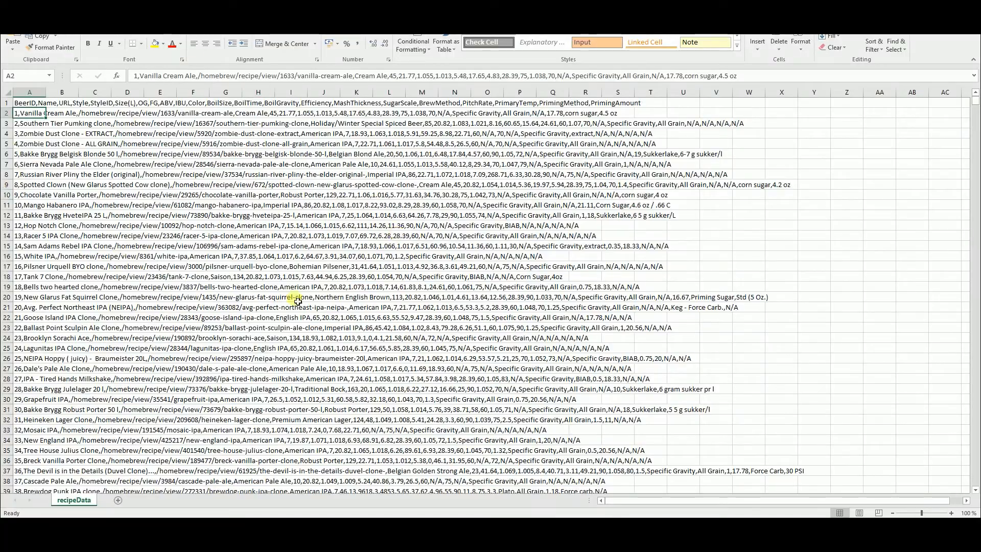
{"action": "scroll", "coordinate": [316, 249], "scroll_direction": "down", "scroll_amount": 4}
{"action": "scroll", "coordinate": [318, 250], "scroll_direction": "up", "scroll_amount": 5}
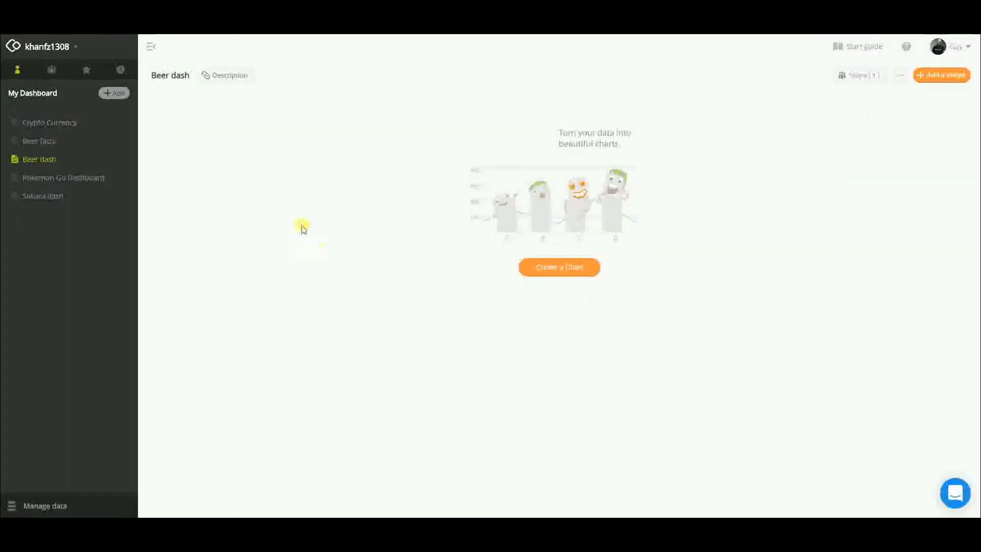
Step: Inspect the column names and formats of recipeData.csv in its Excel/CSV connection settings, and leave without saving
{"action": "left_click", "coordinate": [39, 505]}
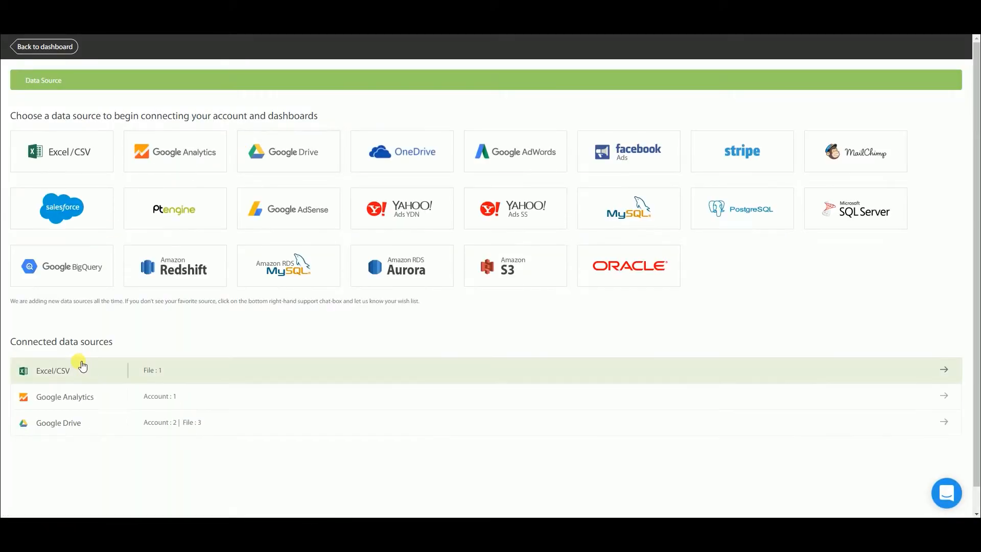
{"action": "left_click", "coordinate": [73, 370]}
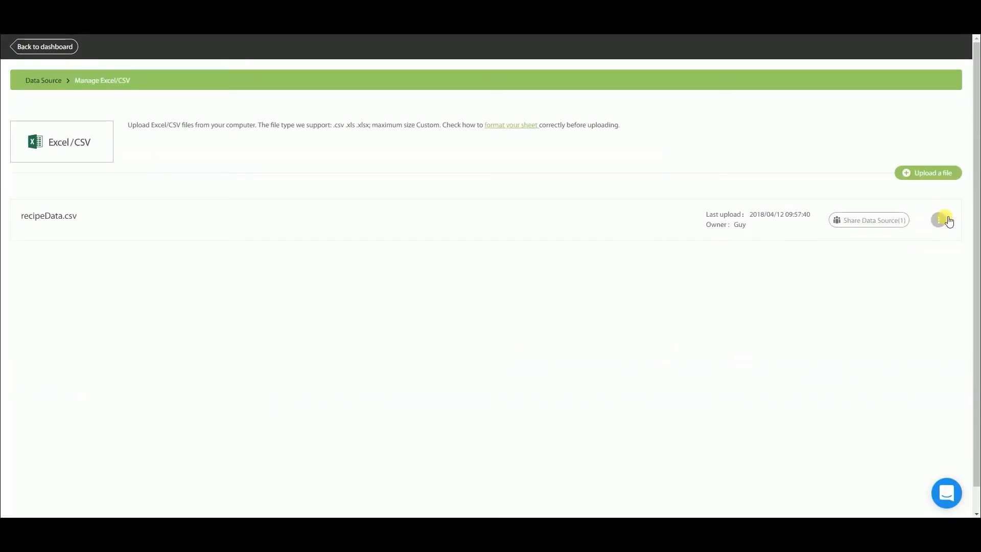
{"action": "left_click", "coordinate": [942, 220]}
{"action": "left_click", "coordinate": [910, 246]}
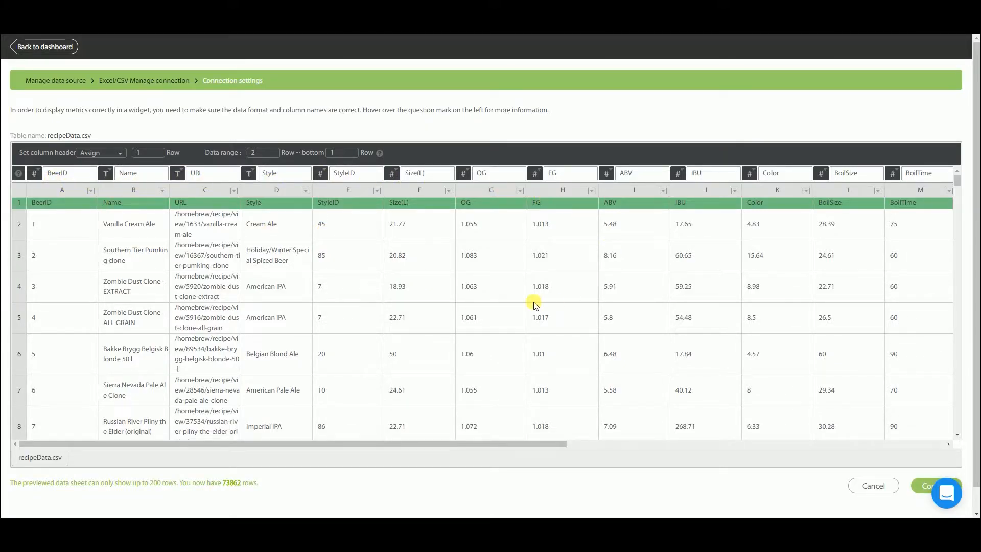
{"action": "scroll", "coordinate": [532, 305], "scroll_direction": "right", "scroll_amount": 5}
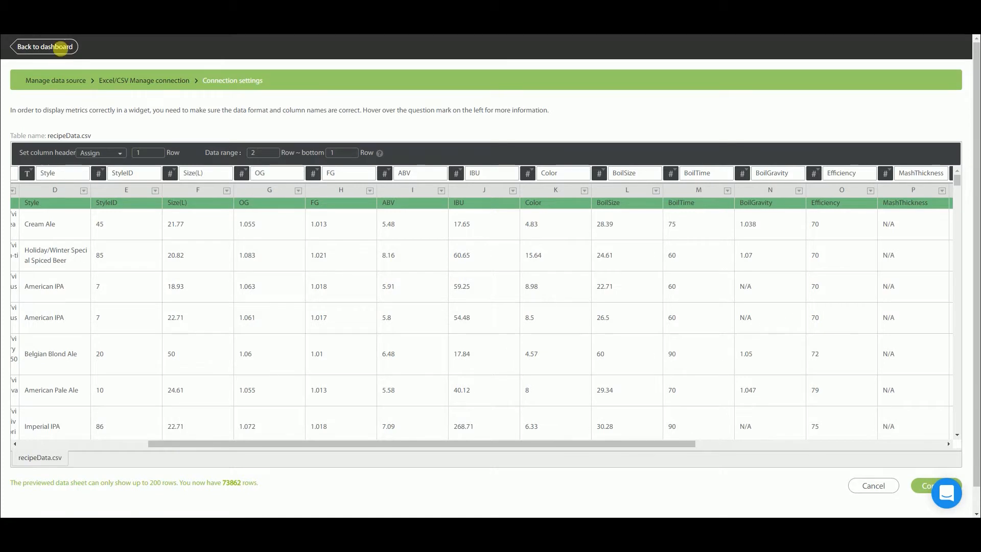
{"action": "left_click", "coordinate": [54, 47]}
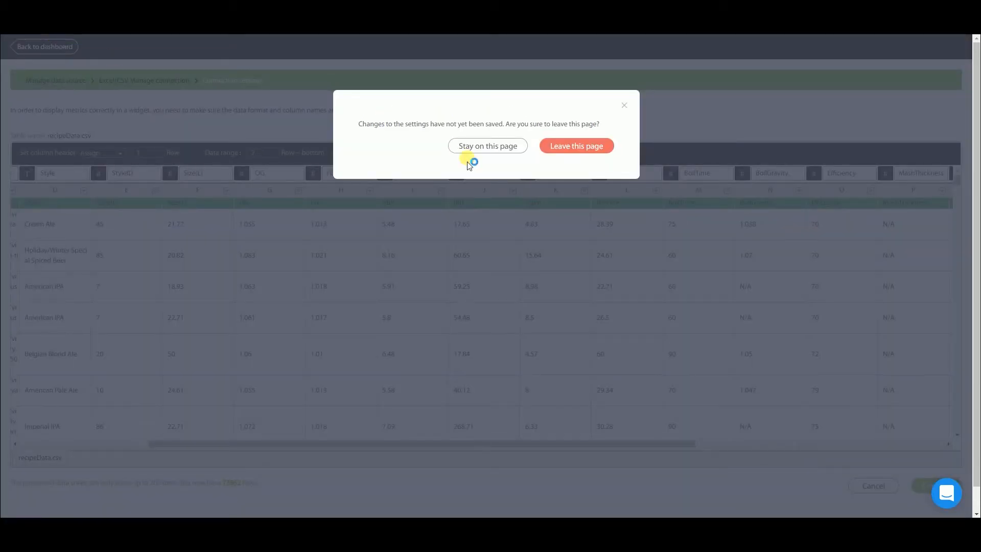
{"action": "left_click", "coordinate": [598, 148]}
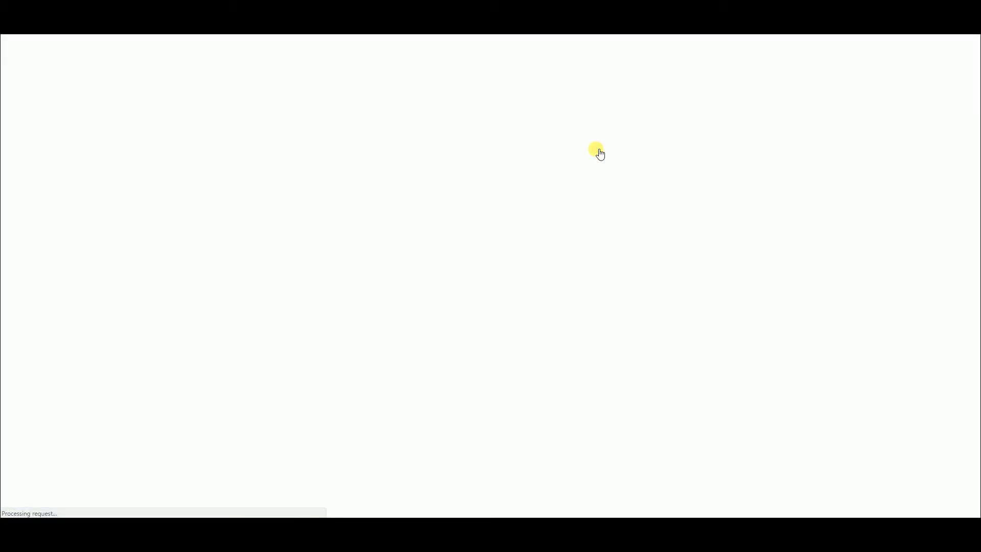
Step: Create a chart on the Beer dash dashboard from recipeData.csv, showing the BeerID metric as a Single Value
{"action": "left_click", "coordinate": [39, 159]}
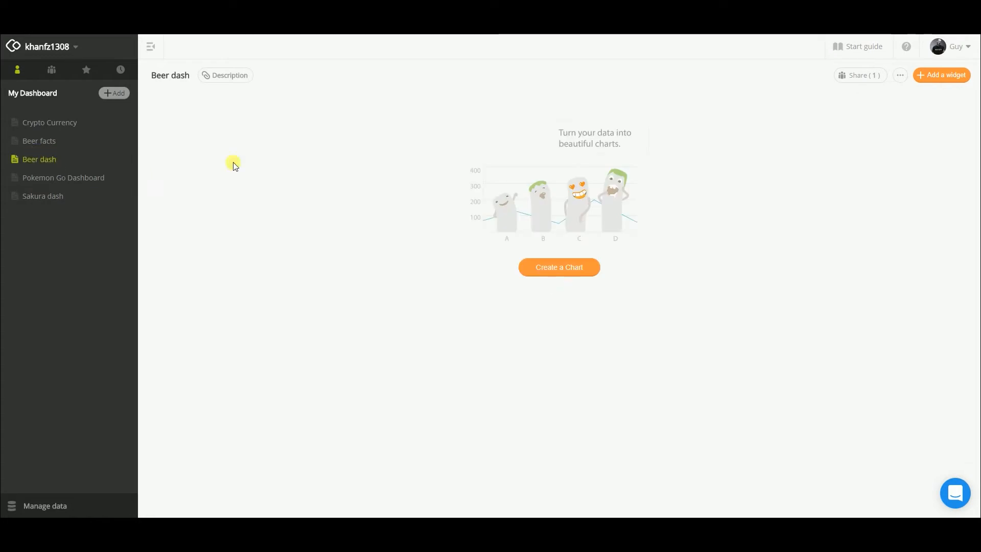
{"action": "left_click", "coordinate": [561, 266]}
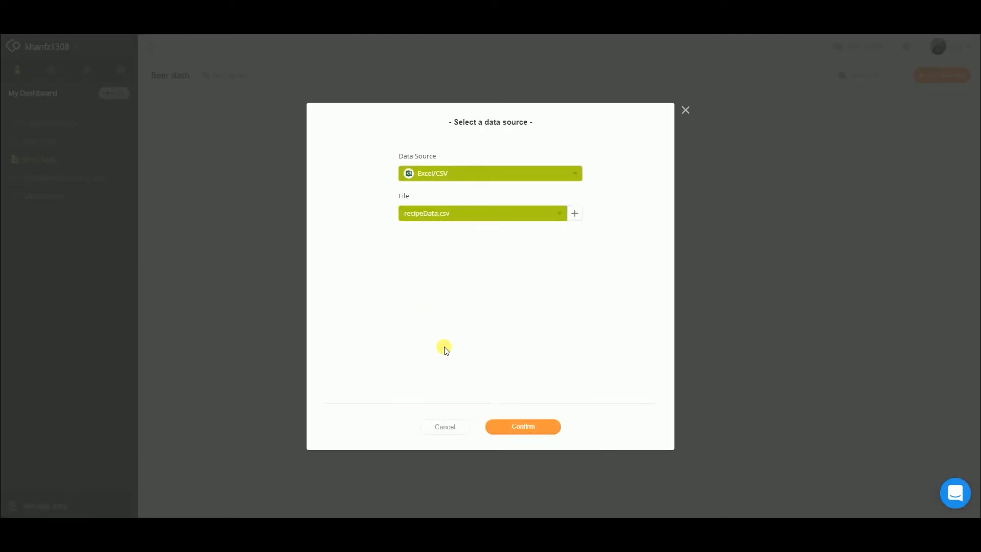
{"action": "left_click", "coordinate": [517, 434]}
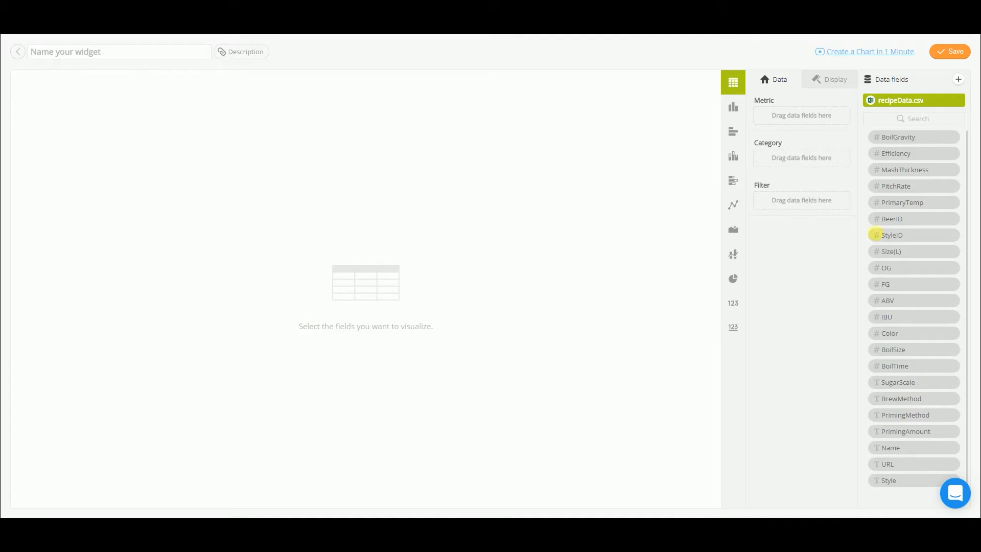
{"action": "left_click_drag", "start_coordinate": [889, 225], "coordinate": [801, 119]}
{"action": "left_click", "coordinate": [733, 302]}
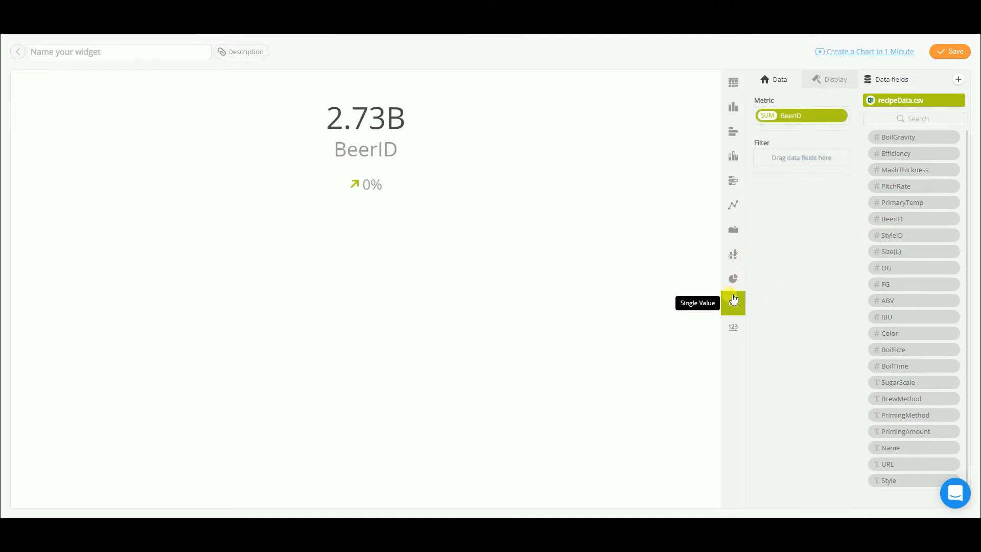
Step: Summarize the BeerID metric by COUNTA and give it a blank display name
{"action": "left_click", "coordinate": [769, 115]}
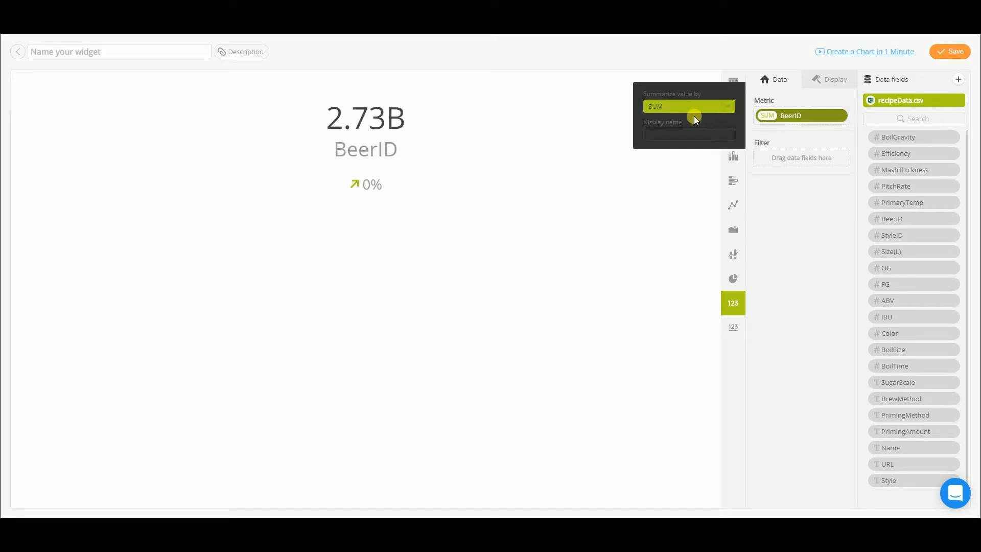
{"action": "left_click", "coordinate": [690, 111]}
{"action": "left_click", "coordinate": [662, 164]}
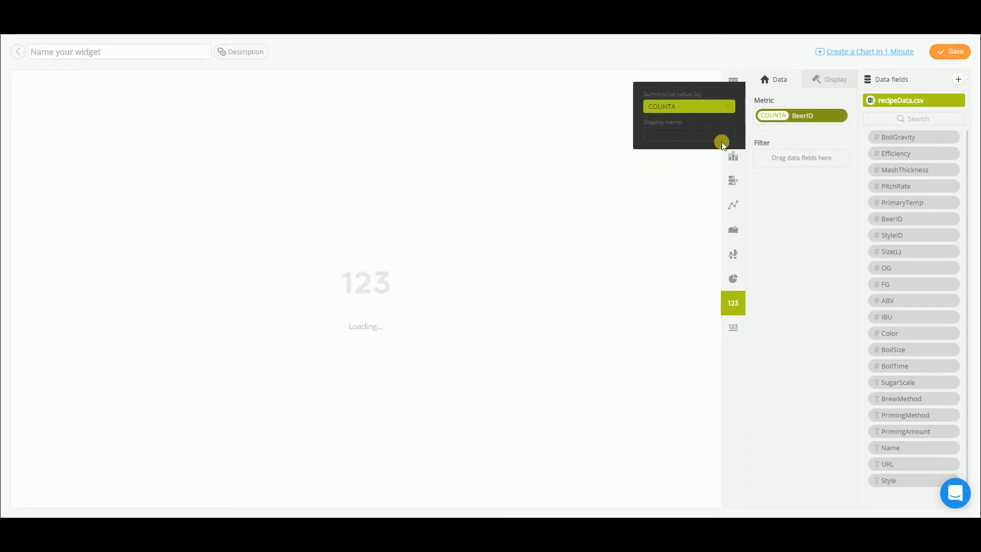
{"action": "left_click", "coordinate": [839, 117]}
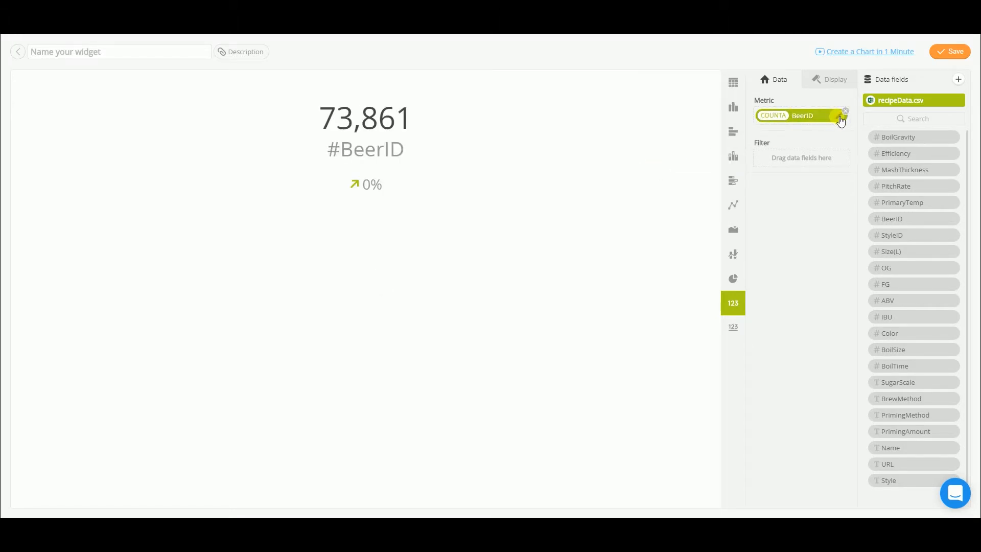
{"action": "left_click", "coordinate": [840, 120]}
{"action": "left_click", "coordinate": [697, 134]}
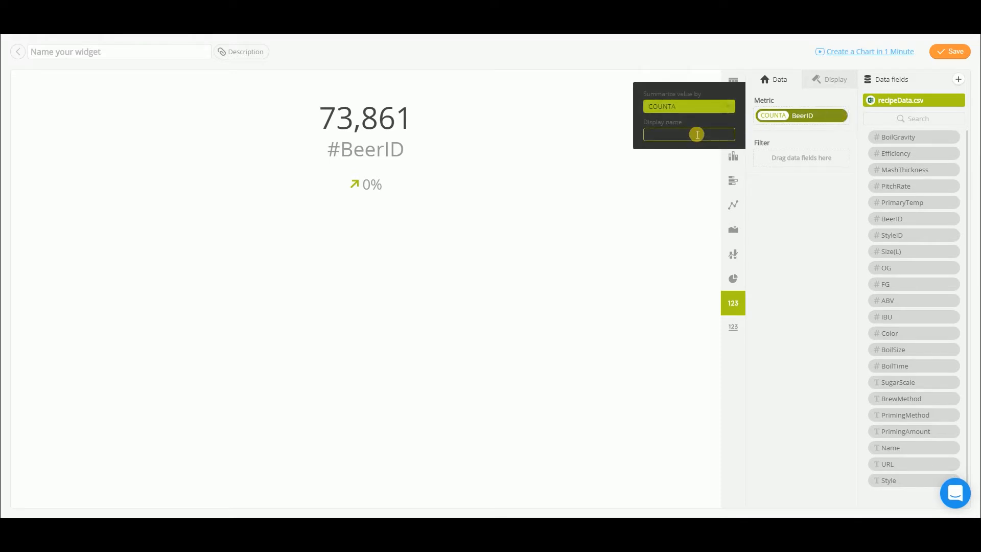
{"action": "key", "text": "Return"}
Step: Name the widget "Total beer recipes"
{"action": "left_click", "coordinate": [105, 56]}
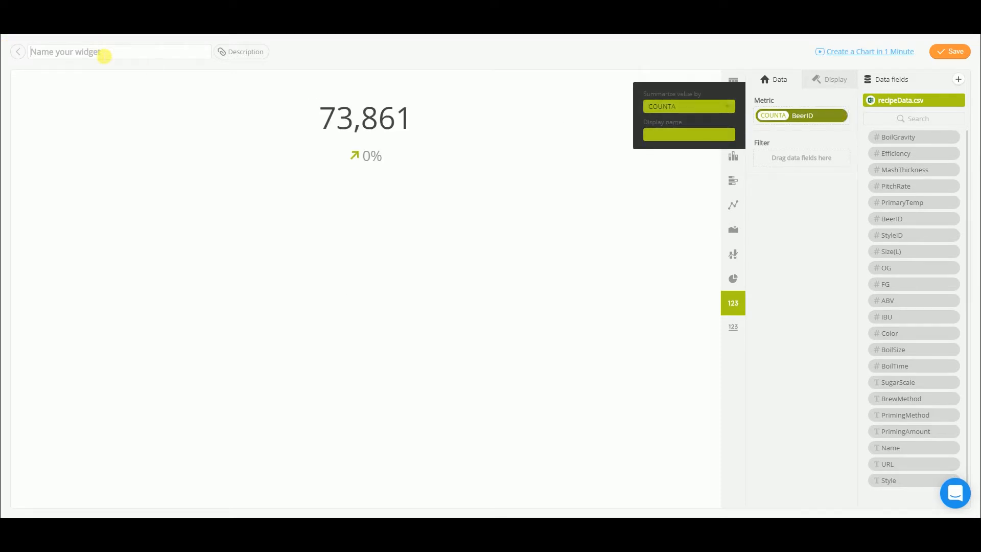
{"action": "type", "text": "Beer recipes"}
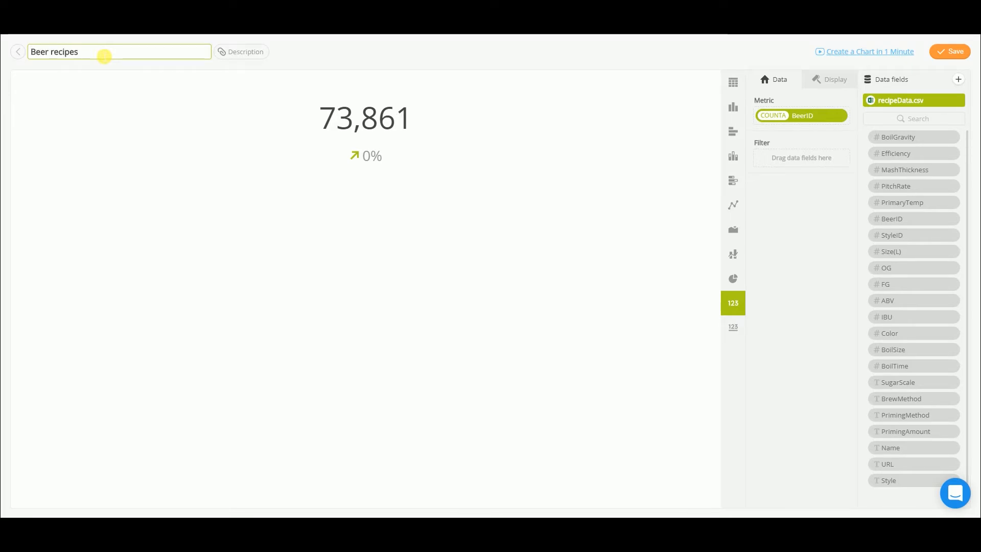
{"action": "key", "text": "Home"}
{"action": "type", "text": "Total"}
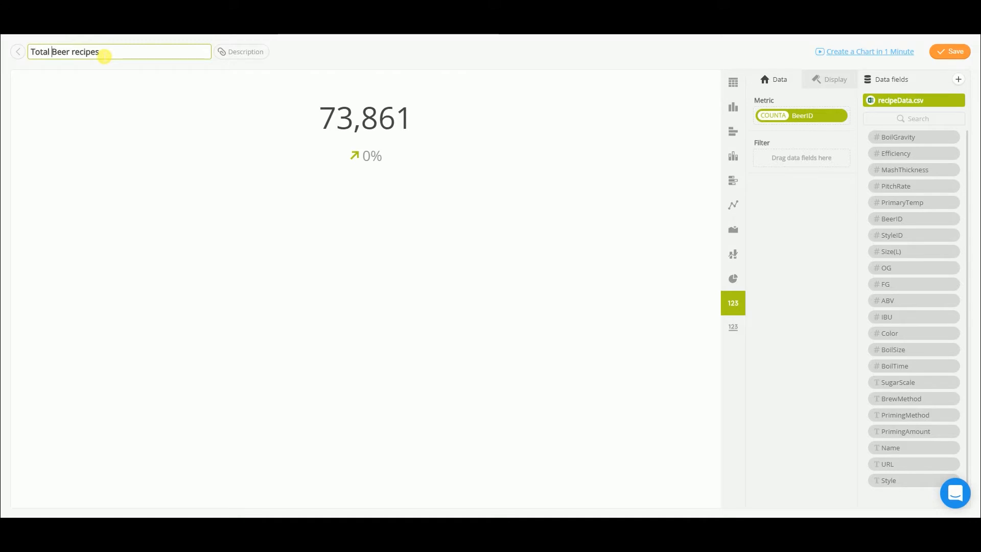
{"action": "key", "text": "BackSpace"}
{"action": "type", "text": "b"}
{"action": "key", "text": "Return"}
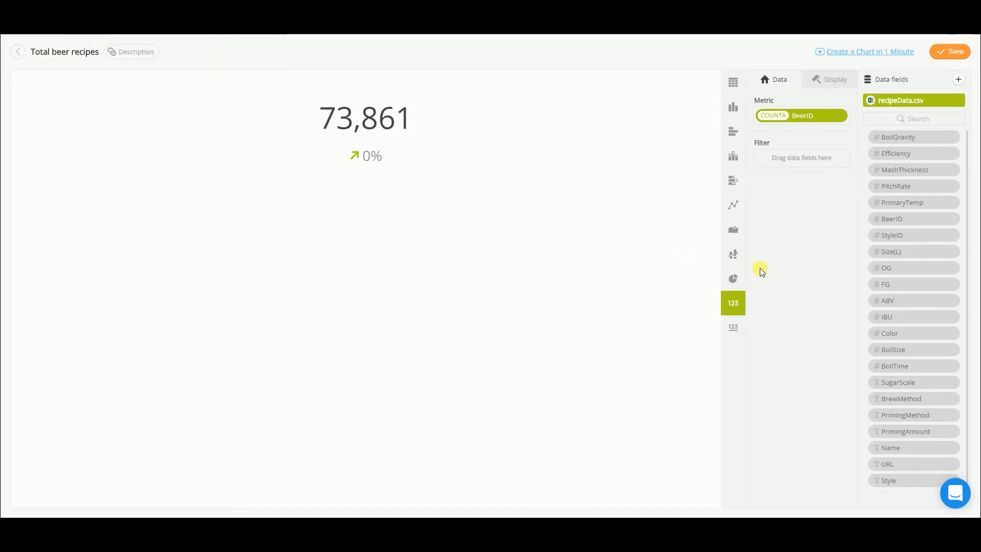
Step: Save the widget and narrow its tile on the dashboard
{"action": "left_click", "coordinate": [946, 56]}
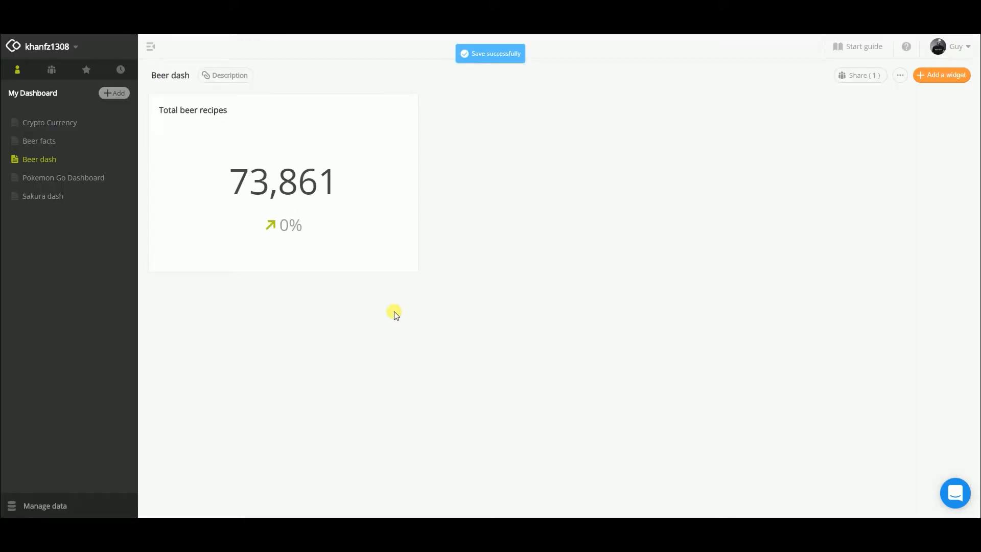
{"action": "left_click_drag", "start_coordinate": [417, 274], "coordinate": [291, 250]}
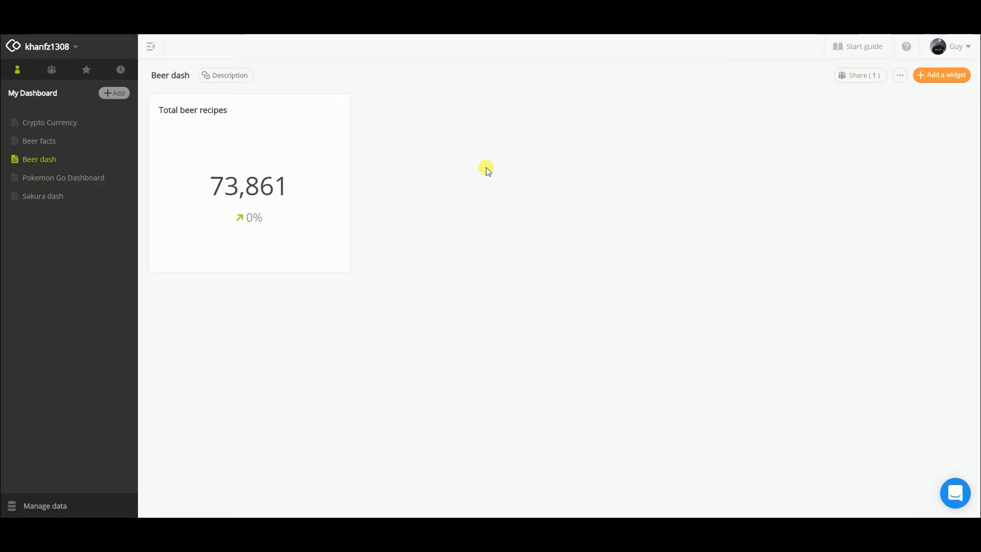
Step: Add a Column chart from recipeData.csv with the COUNTA of Style on the Y-axis and Style on the X-axis
{"action": "left_click", "coordinate": [939, 76]}
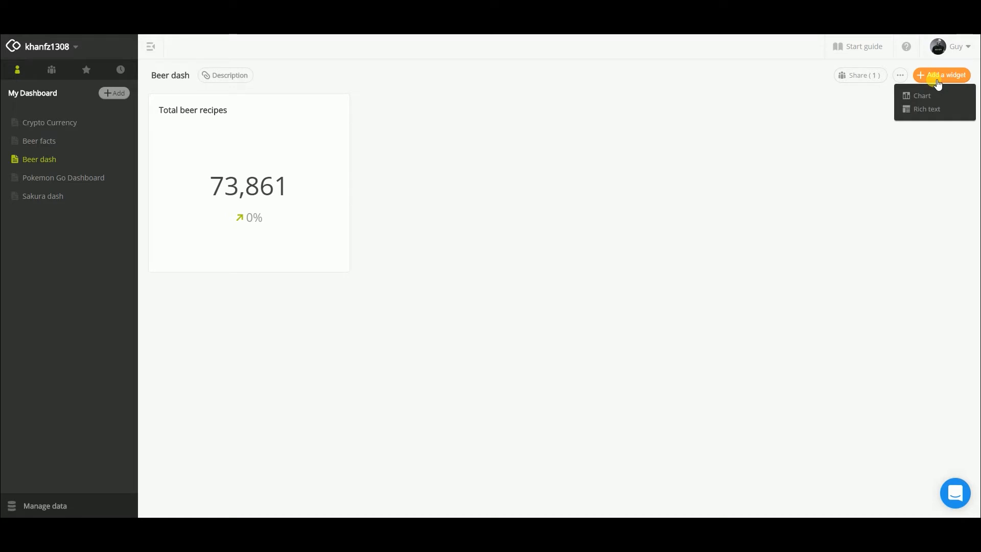
{"action": "left_click", "coordinate": [927, 96]}
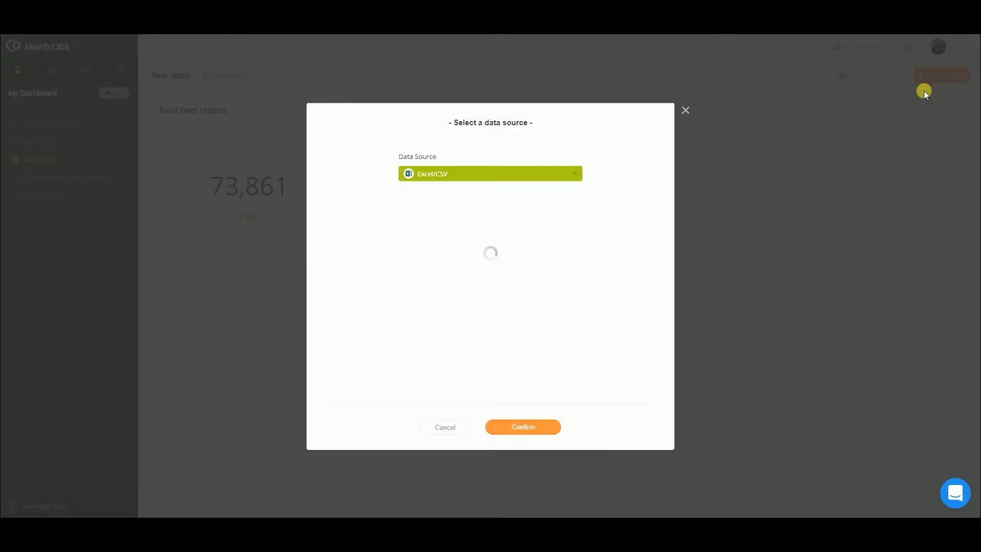
{"action": "left_click", "coordinate": [550, 431]}
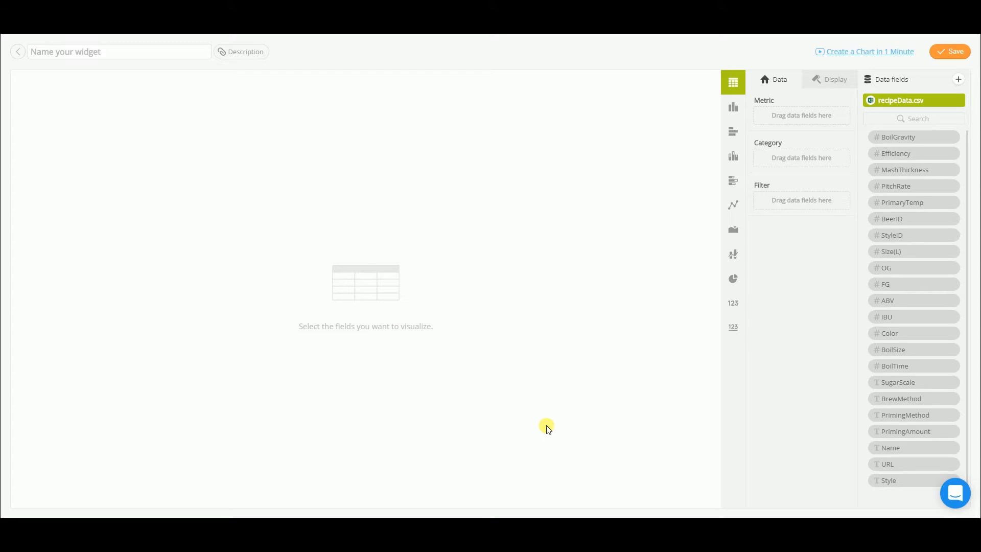
{"action": "left_click_drag", "start_coordinate": [890, 484], "coordinate": [778, 117]}
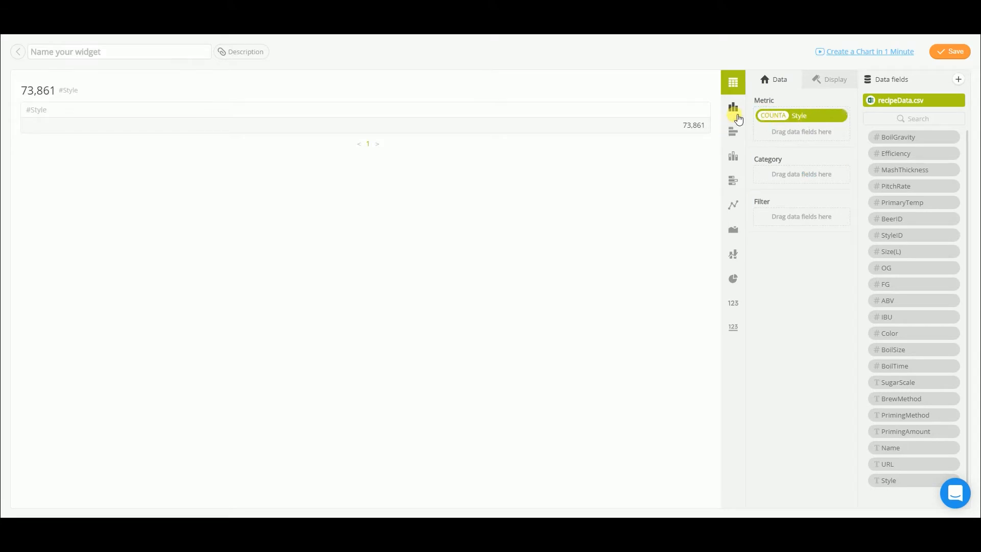
{"action": "left_click", "coordinate": [734, 109]}
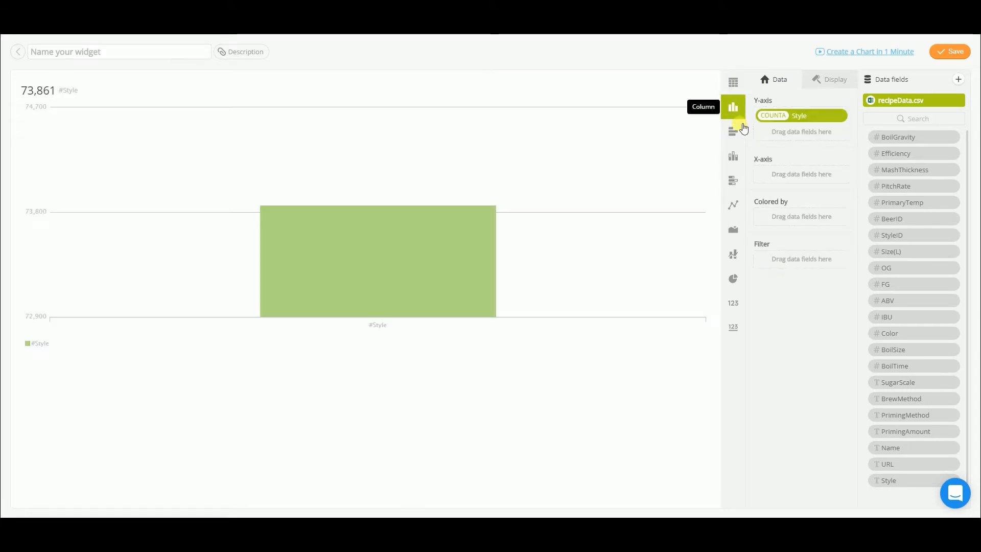
{"action": "left_click_drag", "start_coordinate": [896, 485], "coordinate": [775, 177]}
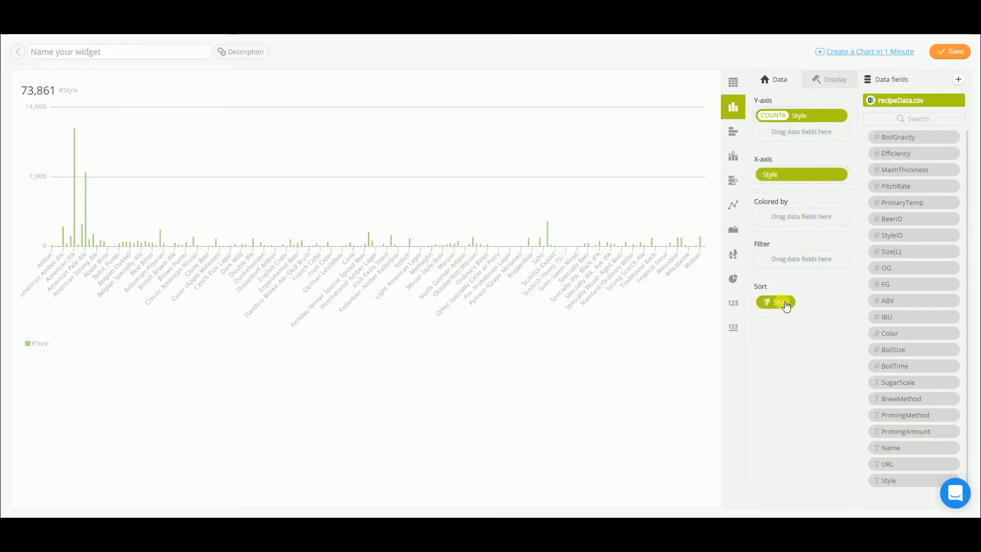
Step: Sort the column chart by COUNTA(Style) in descending order
{"action": "left_click", "coordinate": [777, 302]}
{"action": "left_click", "coordinate": [701, 290]}
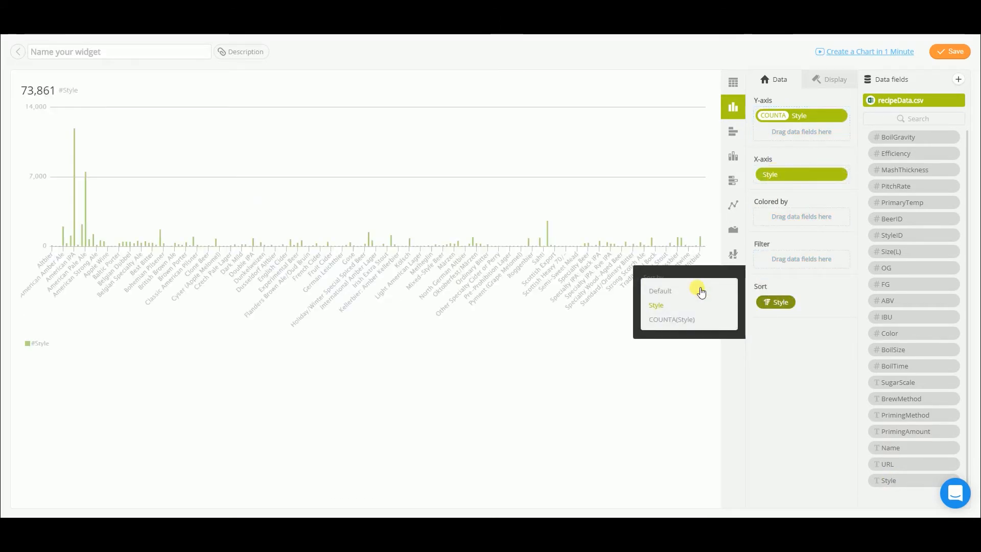
{"action": "left_click", "coordinate": [658, 318]}
{"action": "left_click", "coordinate": [659, 322]}
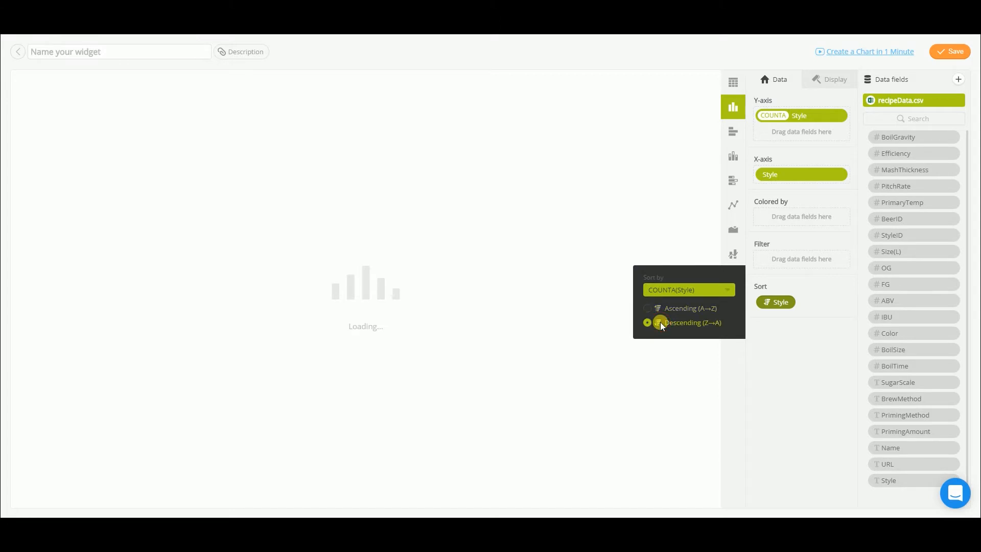
{"action": "left_click", "coordinate": [812, 393]}
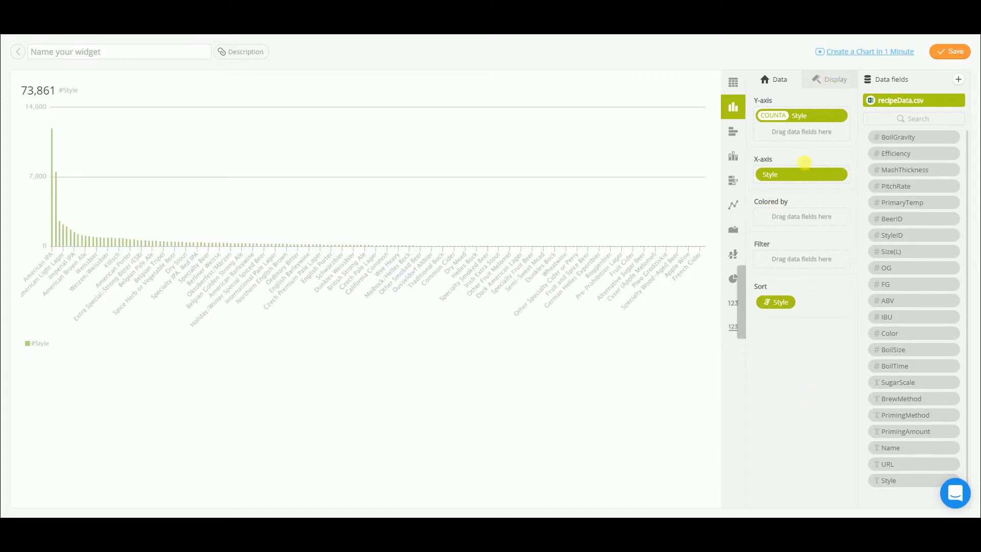
Step: Limit the column chart's X-axis to 20 items in the display settings
{"action": "left_click", "coordinate": [825, 79]}
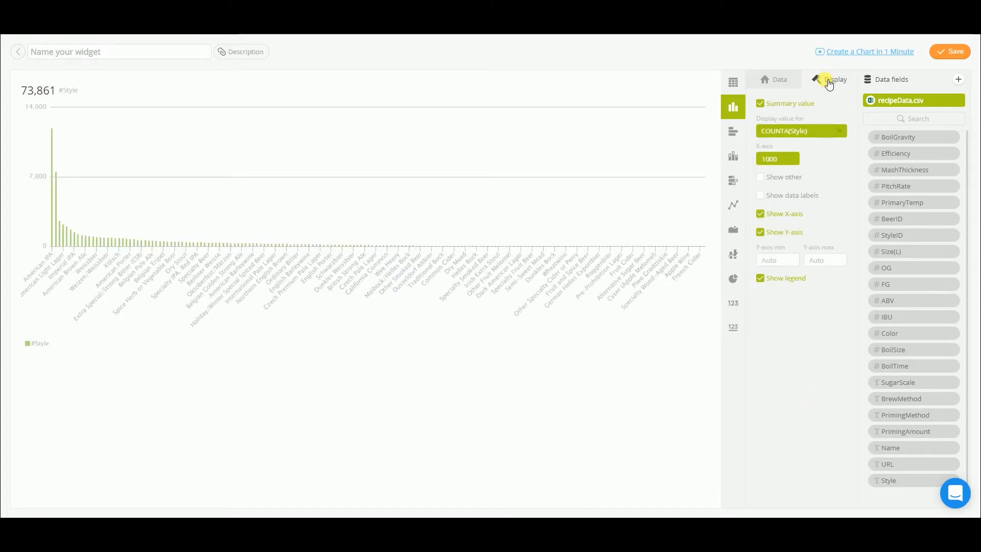
{"action": "left_click", "coordinate": [776, 160]}
{"action": "type", "text": "20"}
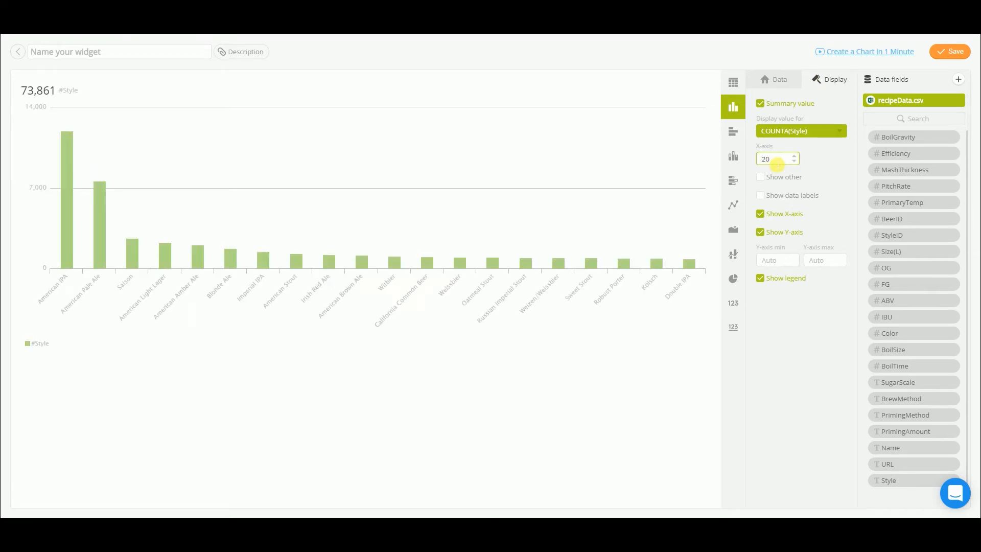
{"action": "left_click", "coordinate": [762, 217]}
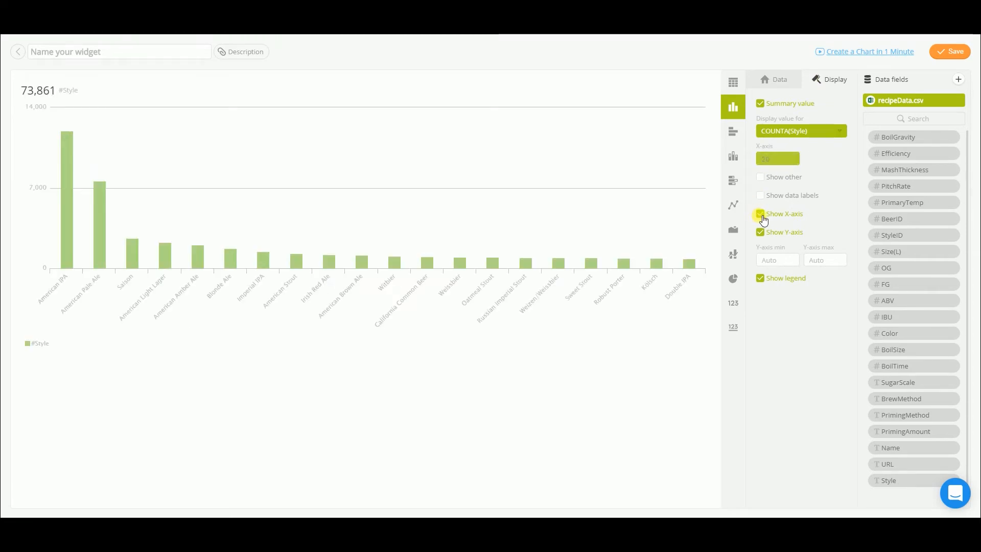
Step: Hide the column chart's Y-axis, legend and summary value, and show its data labels
{"action": "left_click", "coordinate": [761, 215]}
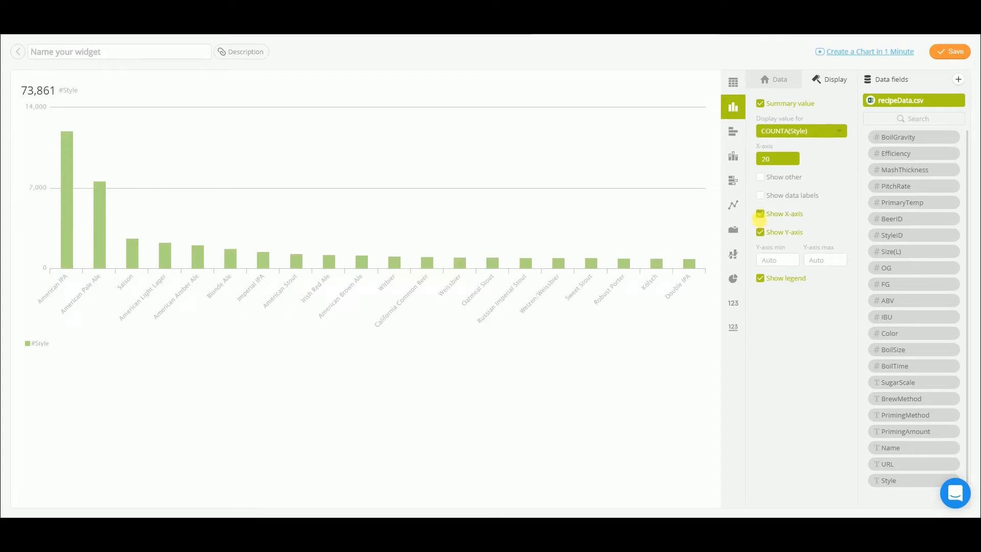
{"action": "left_click", "coordinate": [761, 232]}
{"action": "left_click", "coordinate": [764, 280]}
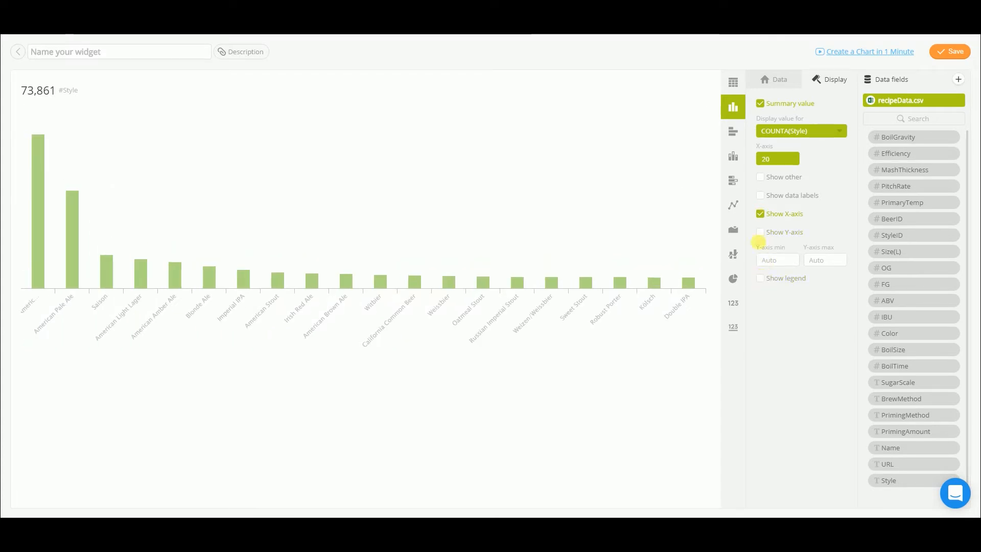
{"action": "left_click", "coordinate": [767, 106]}
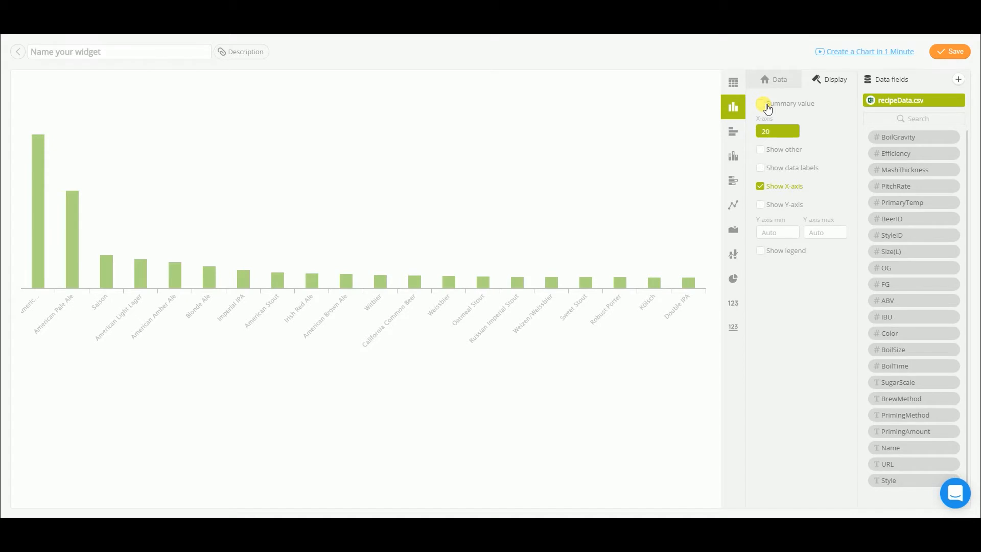
{"action": "left_click", "coordinate": [761, 168]}
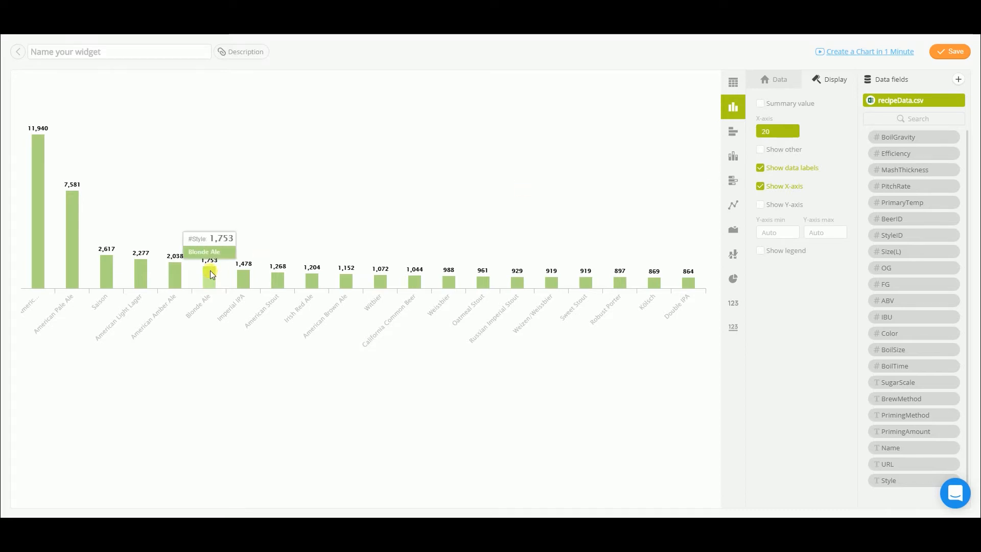
{"action": "mouse_move", "coordinate": [44, 255]}
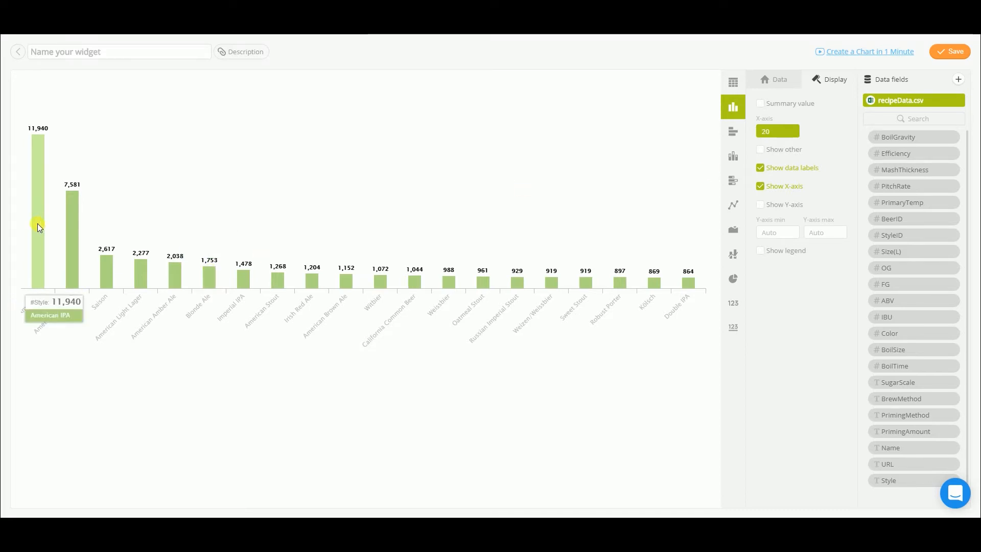
{"action": "mouse_move", "coordinate": [79, 233]}
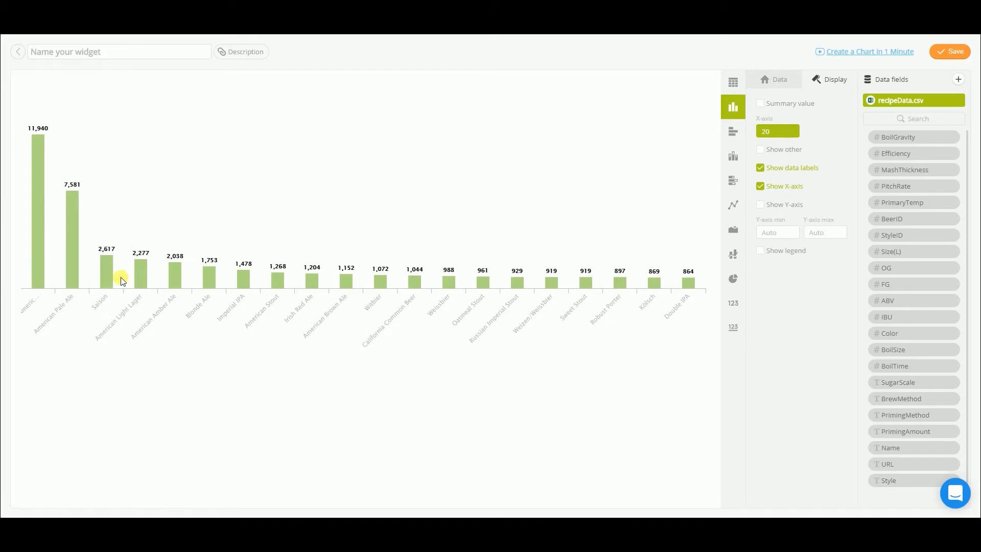
Step: Save the column chart as "Top 20 - Types of beer" and widen its tile to fill the rest of the dashboard row
{"action": "left_click", "coordinate": [178, 53]}
{"action": "type", "text": "Top 20 - Types of beer"}
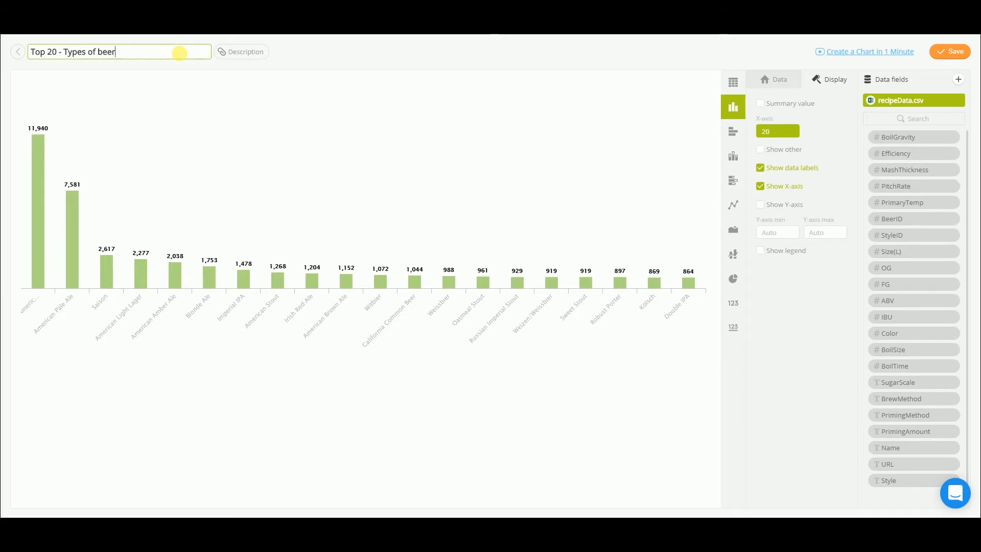
{"action": "key", "text": "Return"}
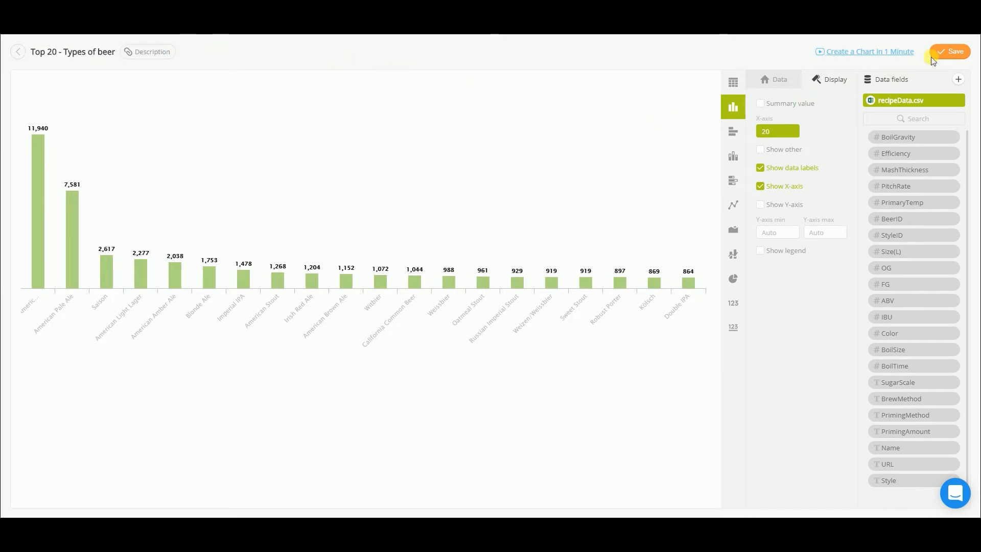
{"action": "left_click", "coordinate": [951, 52]}
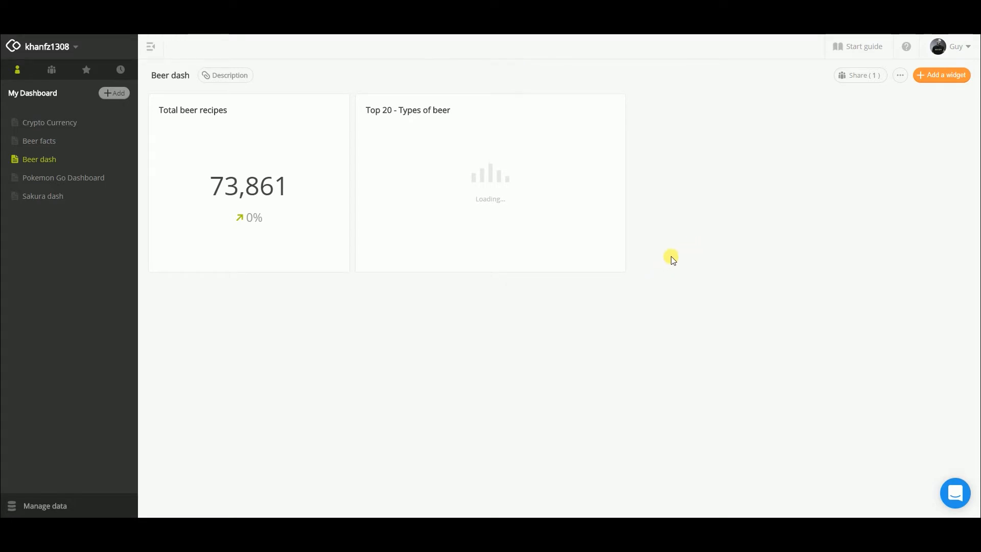
{"action": "left_click_drag", "start_coordinate": [626, 273], "coordinate": [976, 272]}
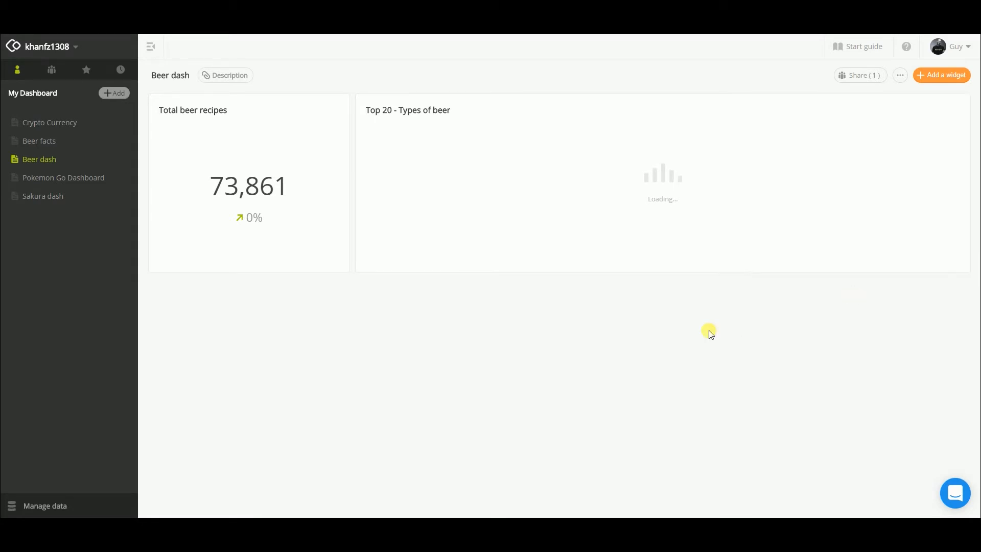
Step: Add a bar chart widget from recipeData.csv with IBU on the X-axis and Name on the Y-axis
{"action": "left_click", "coordinate": [941, 76]}
{"action": "left_click", "coordinate": [922, 96]}
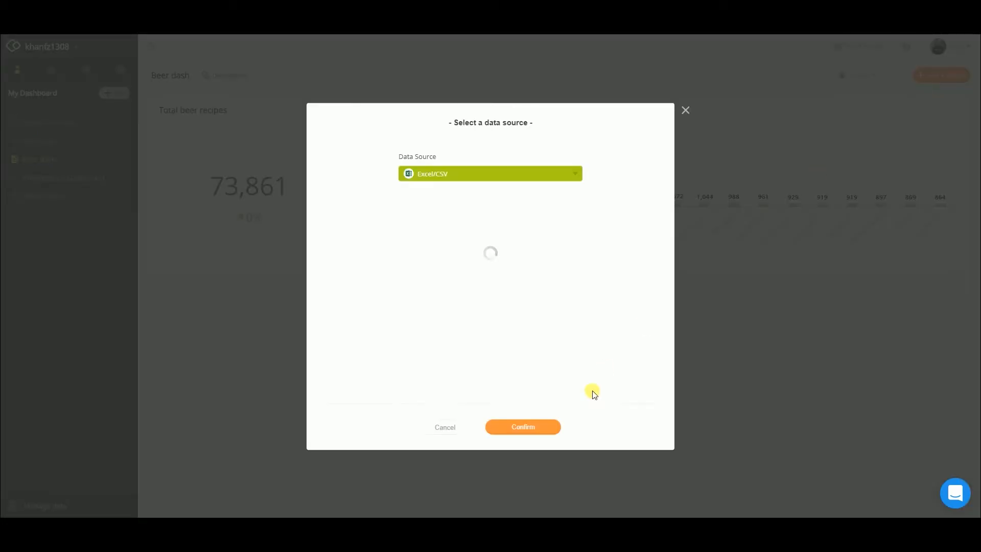
{"action": "left_click", "coordinate": [538, 432]}
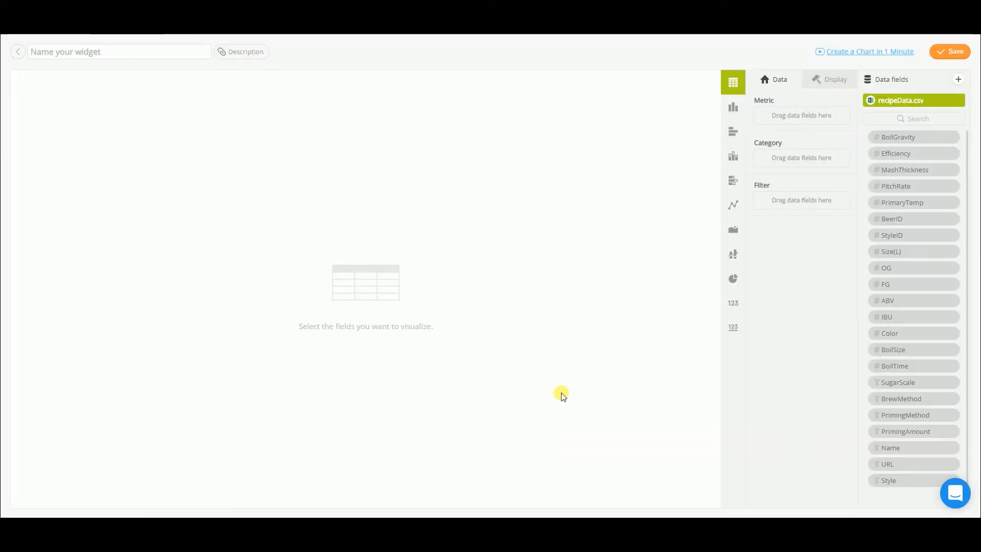
{"action": "left_click_drag", "start_coordinate": [889, 318], "coordinate": [788, 118]}
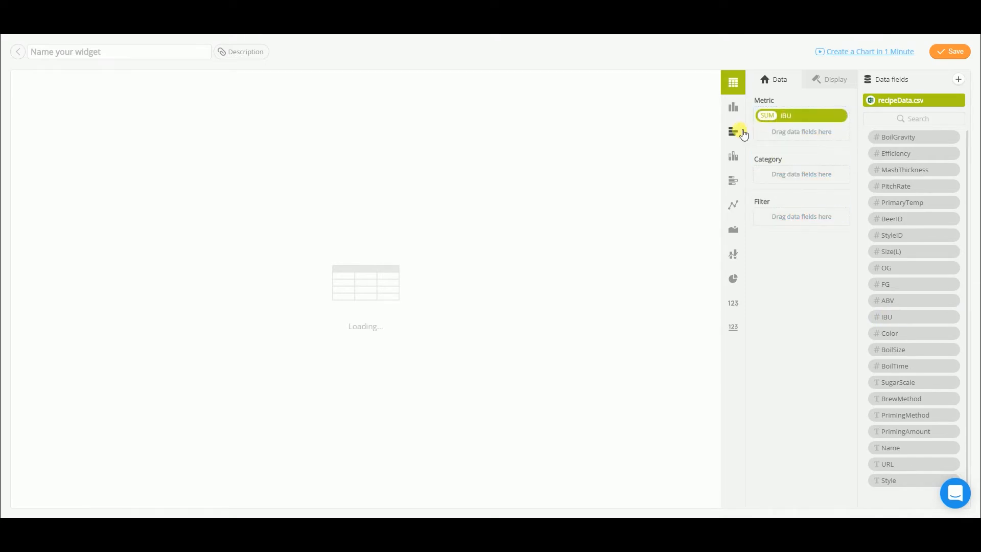
{"action": "left_click", "coordinate": [741, 134]}
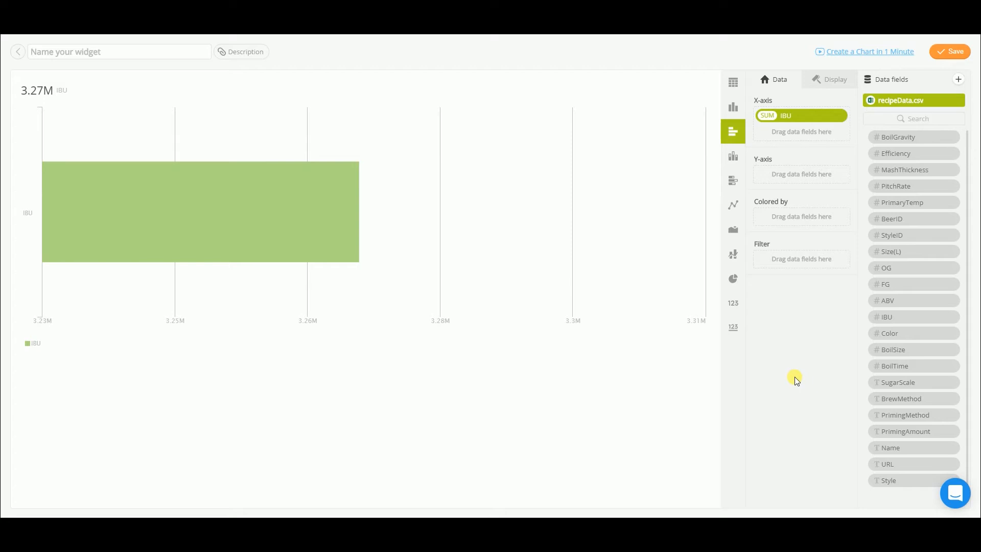
{"action": "left_click_drag", "start_coordinate": [893, 447], "coordinate": [793, 182]}
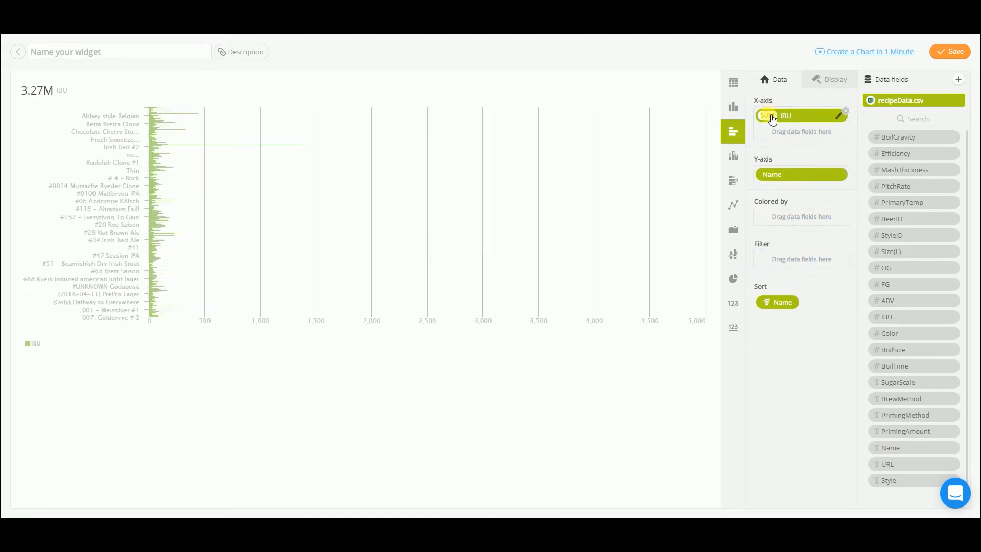
Step: Summarize the bar chart's IBU values by MAX
{"action": "left_click", "coordinate": [770, 116]}
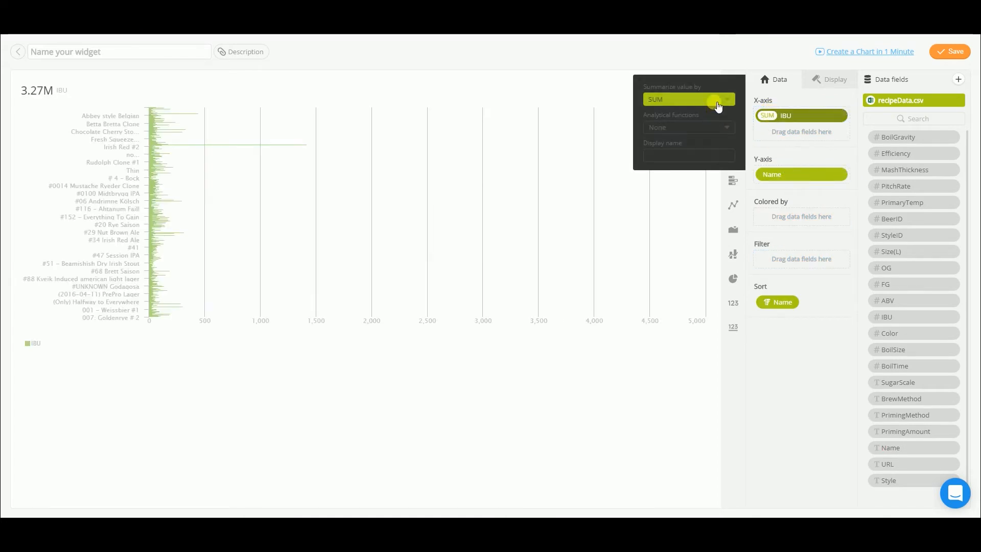
{"action": "left_click", "coordinate": [714, 107]}
{"action": "left_click", "coordinate": [661, 133]}
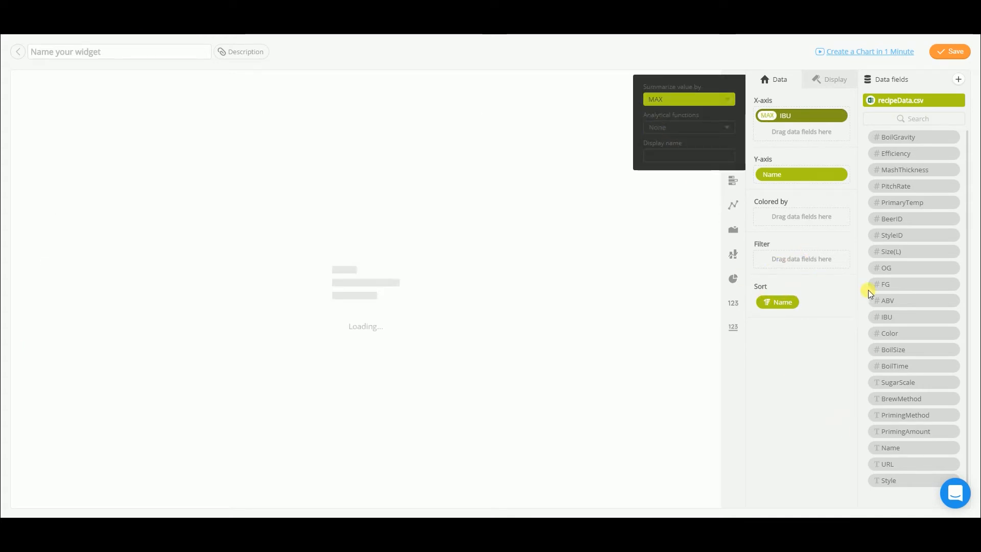
Step: Filter the bar chart to IBU values less than 2500
{"action": "left_click_drag", "start_coordinate": [895, 319], "coordinate": [785, 260]}
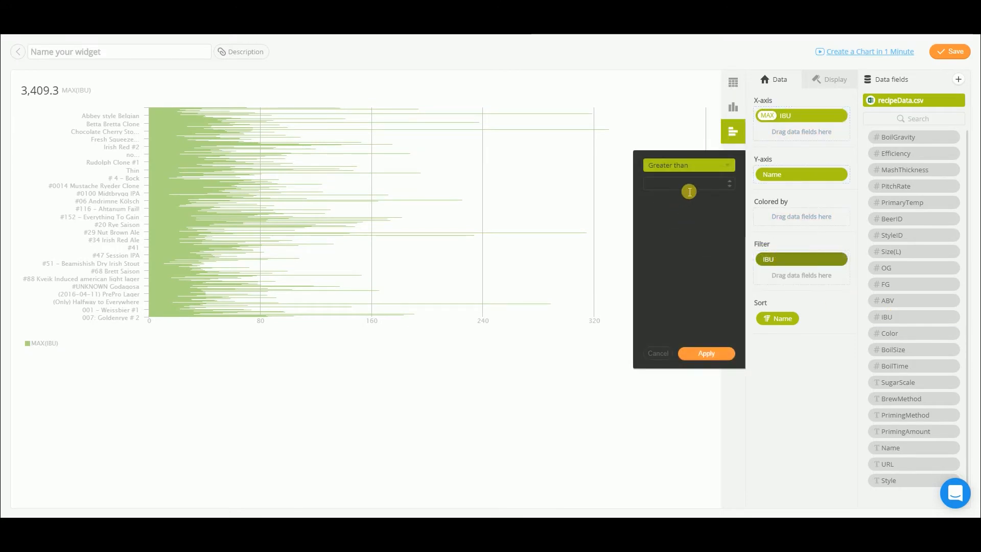
{"action": "left_click", "coordinate": [722, 165]}
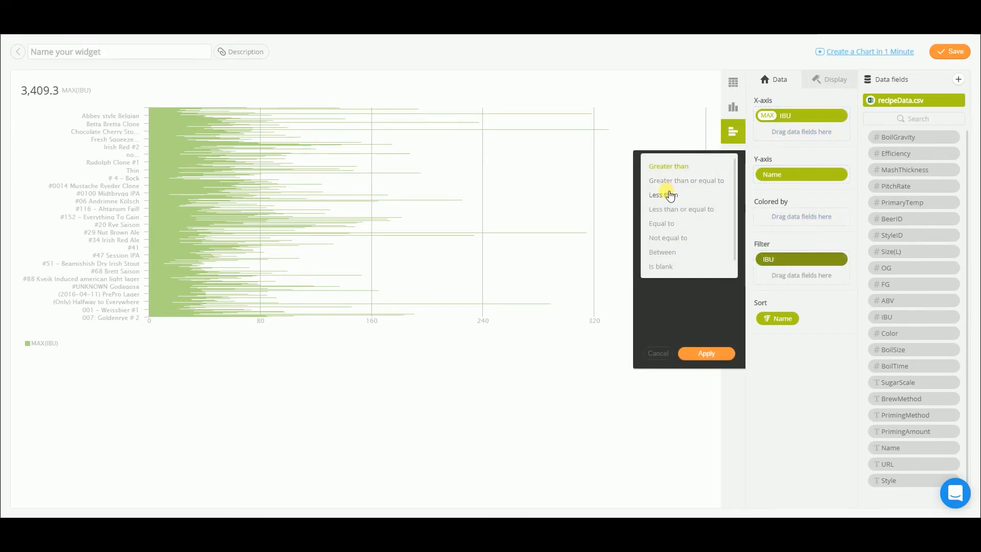
{"action": "left_click", "coordinate": [667, 193]}
{"action": "left_click", "coordinate": [682, 185]}
{"action": "type", "text": "2500"}
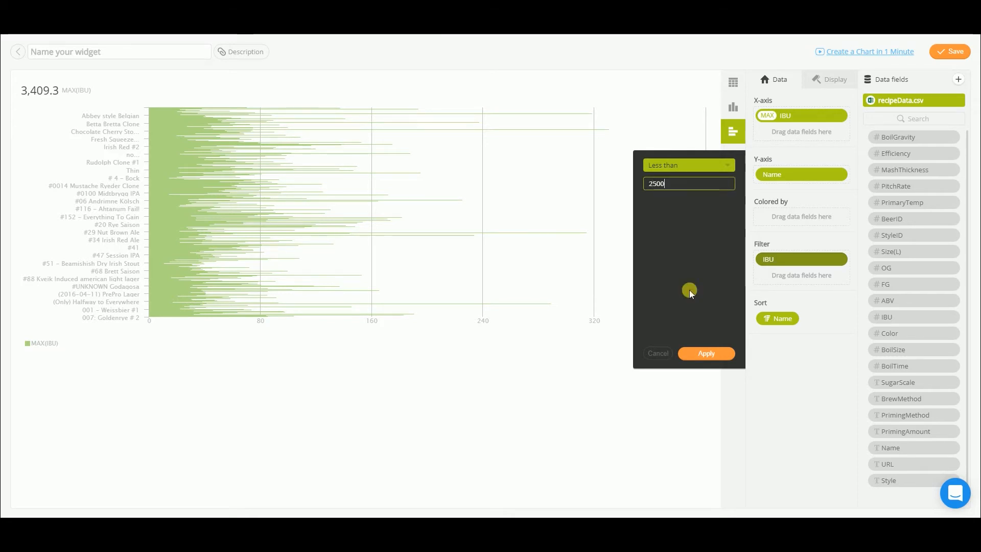
{"action": "left_click", "coordinate": [715, 353]}
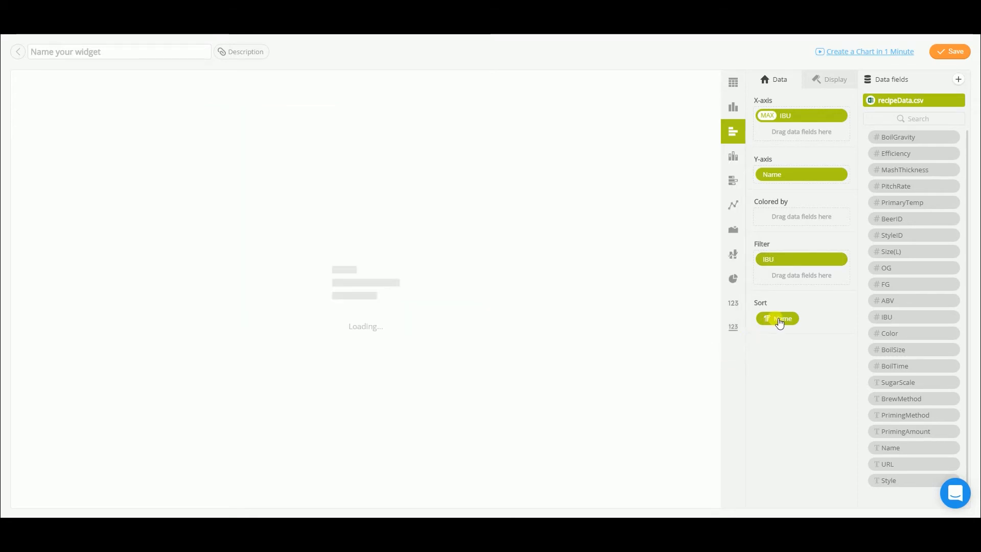
Step: Sort the bar chart by IBU in descending order
{"action": "left_click", "coordinate": [777, 320]}
{"action": "left_click", "coordinate": [709, 326]}
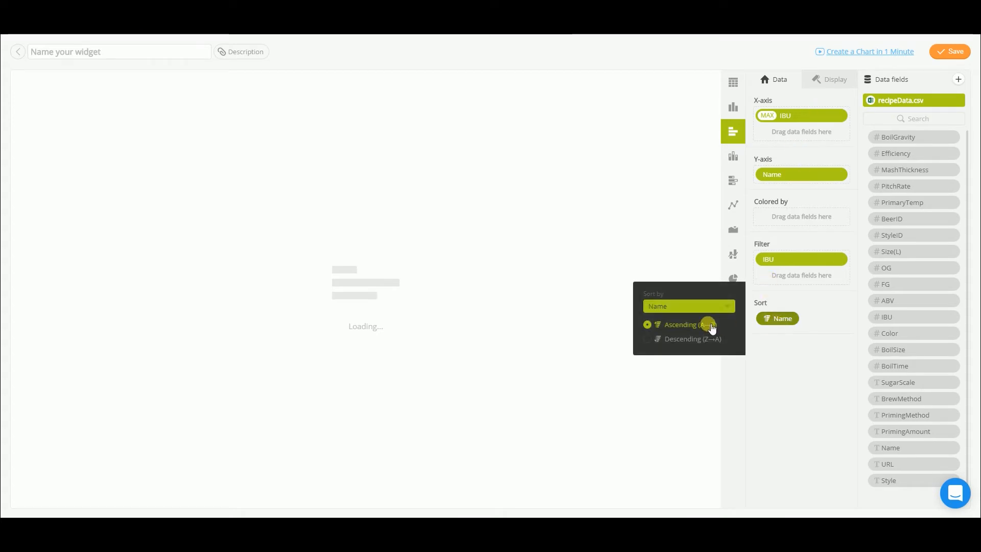
{"action": "left_click", "coordinate": [710, 306]}
{"action": "left_click", "coordinate": [657, 332]}
{"action": "left_click", "coordinate": [659, 338]}
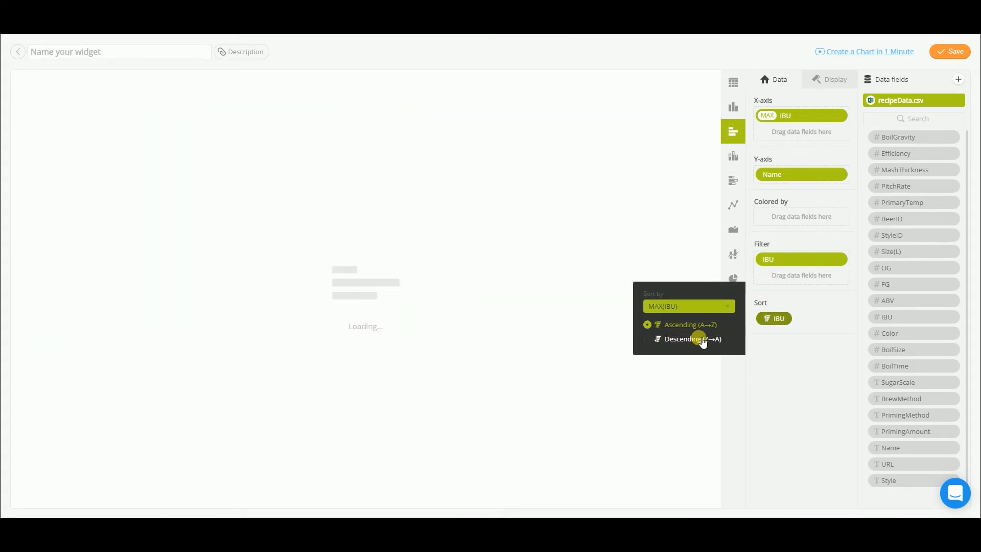
Step: Limit the bar chart's Y-axis to 10 items and hide its summary value, X-axis and legend
{"action": "left_click", "coordinate": [843, 85]}
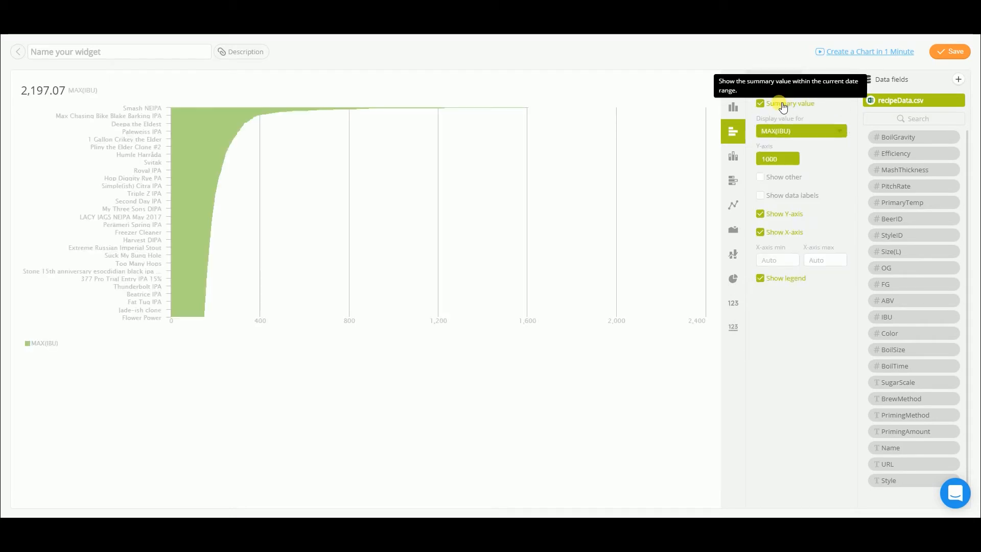
{"action": "left_click", "coordinate": [774, 133]}
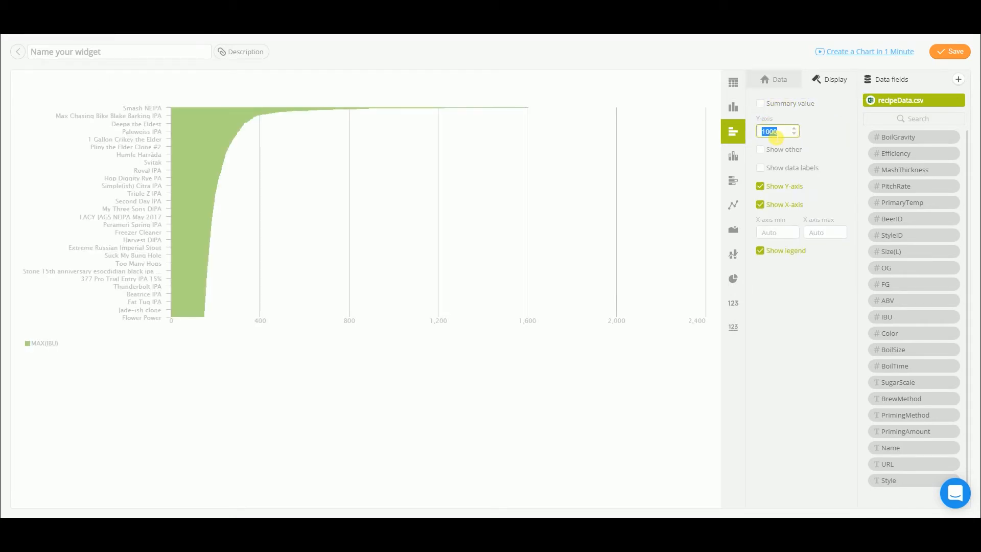
{"action": "type", "text": "10"}
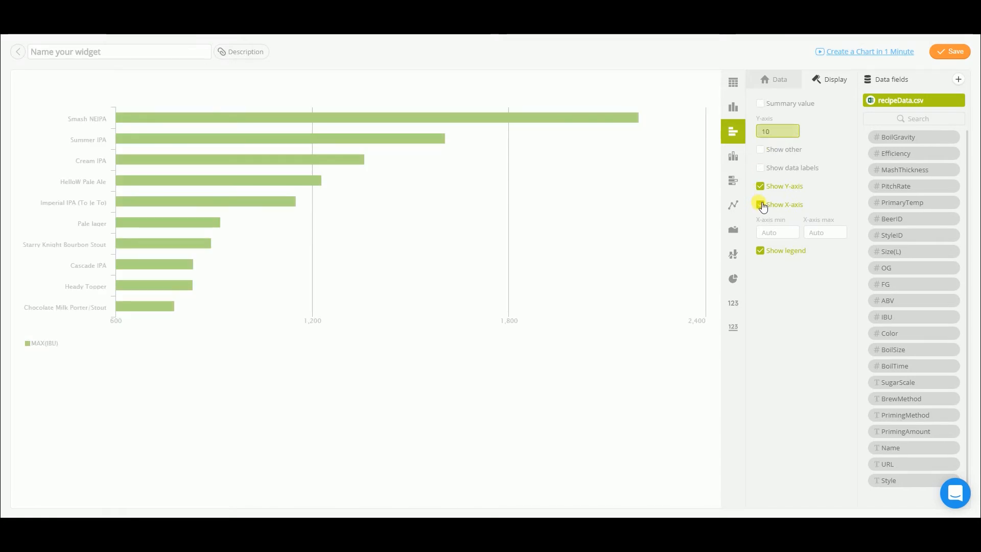
{"action": "left_click", "coordinate": [761, 205]}
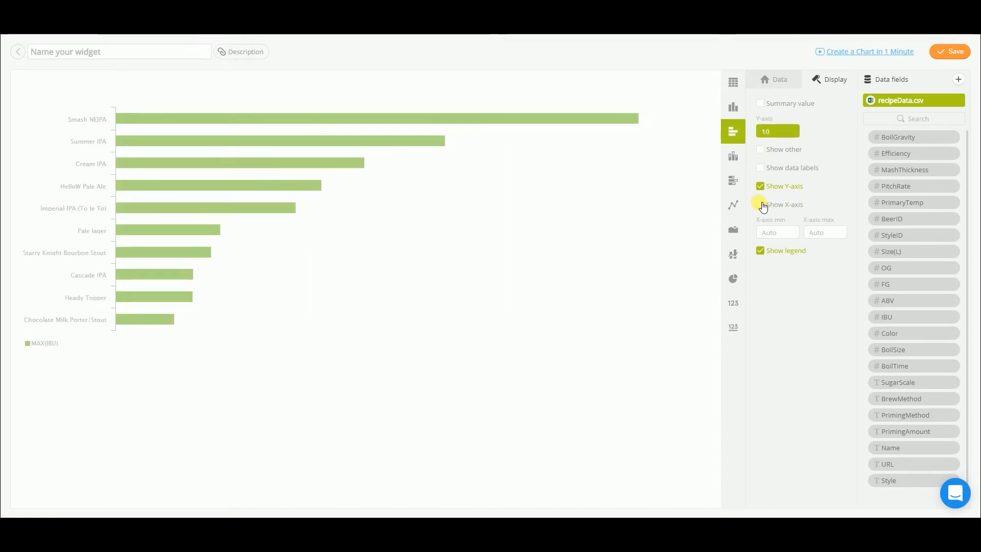
{"action": "left_click", "coordinate": [761, 251]}
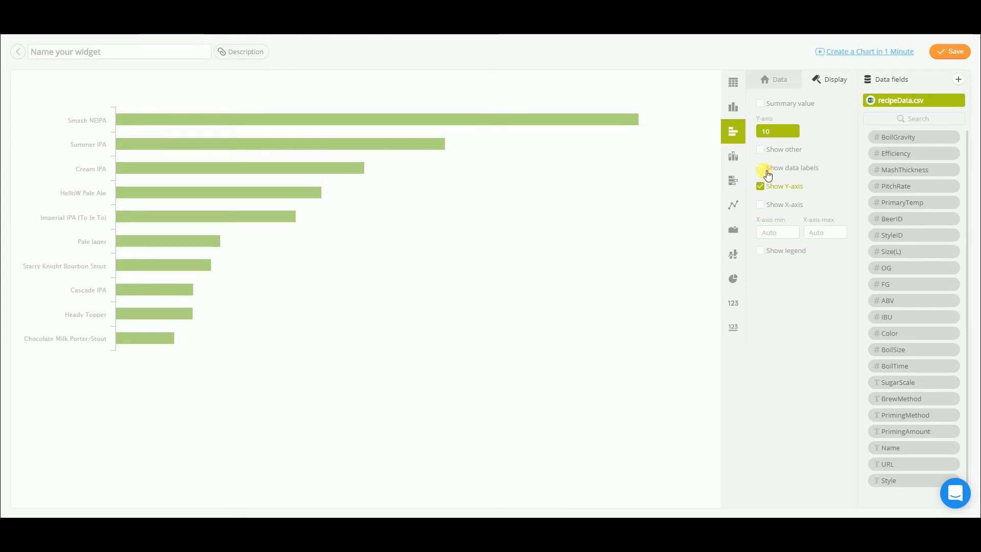
Step: Save the bar chart as "Top 10 - Most bitter beer" and enlarge its tile on the dashboard
{"action": "left_click", "coordinate": [196, 59]}
{"action": "type", "text": "Top 10 - Most bitter beer"}
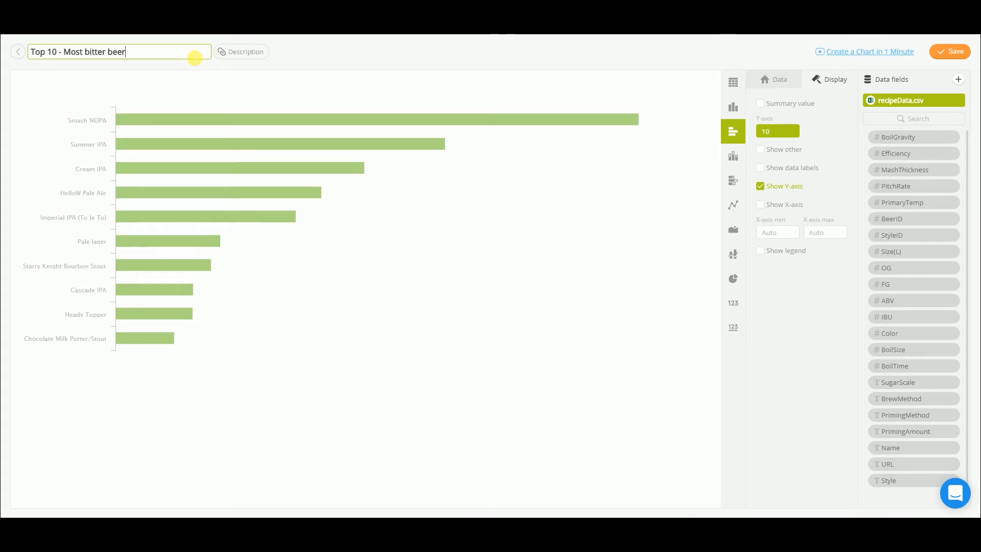
{"action": "key", "text": "Return"}
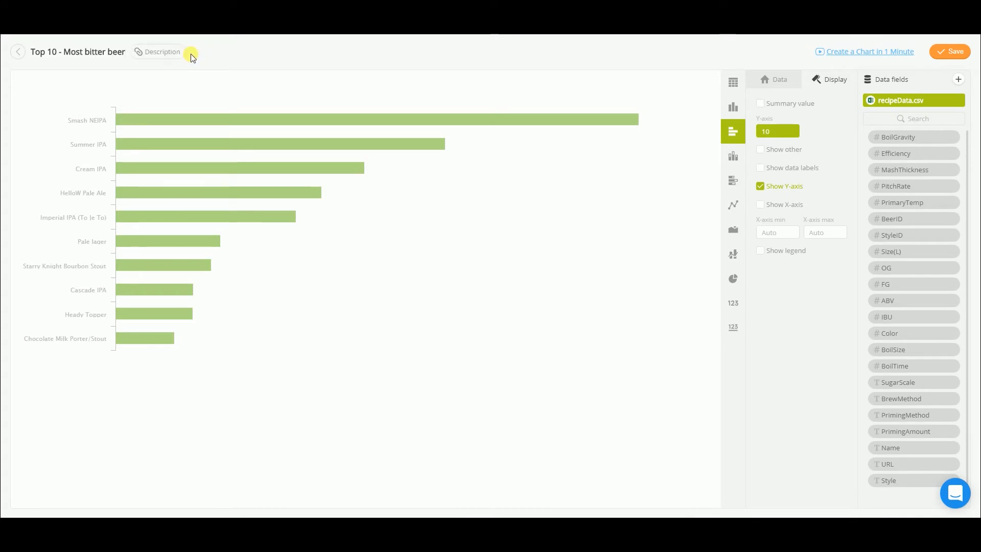
{"action": "left_click", "coordinate": [951, 55]}
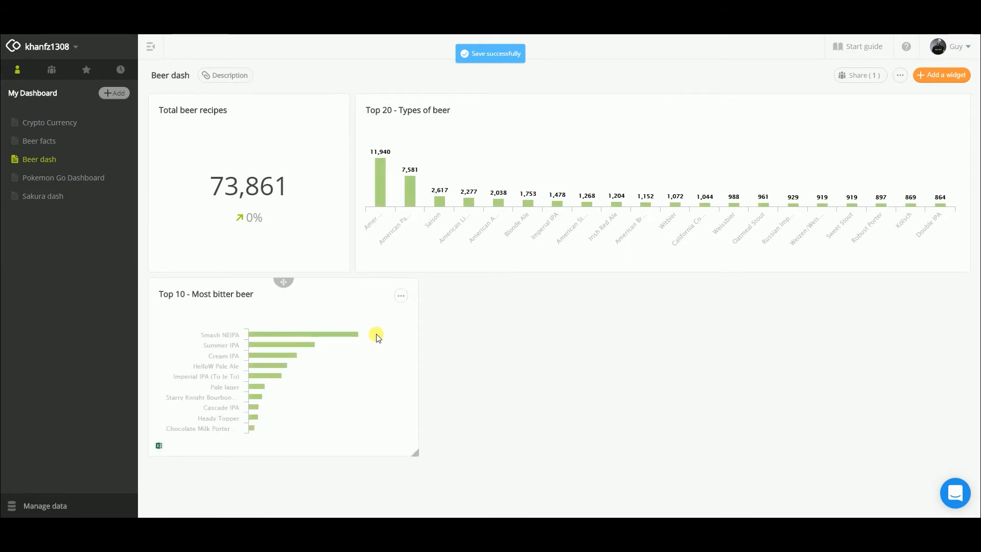
{"action": "left_click_drag", "start_coordinate": [428, 470], "coordinate": [580, 480]}
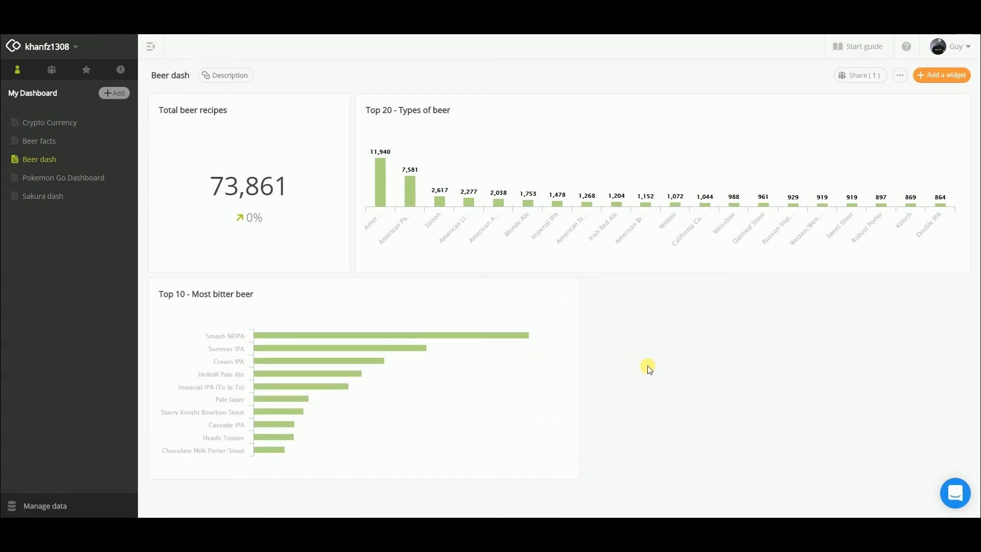
Step: Add a rich text widget with the heading "History of beer" and paste the copied paragraph about beer's origins beneath it
{"action": "left_click", "coordinate": [928, 75]}
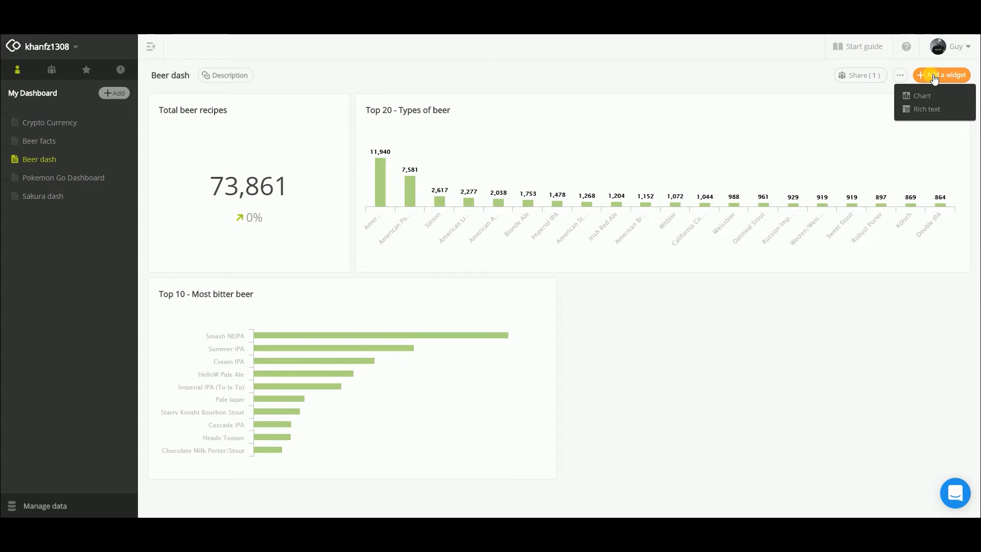
{"action": "left_click", "coordinate": [920, 109]}
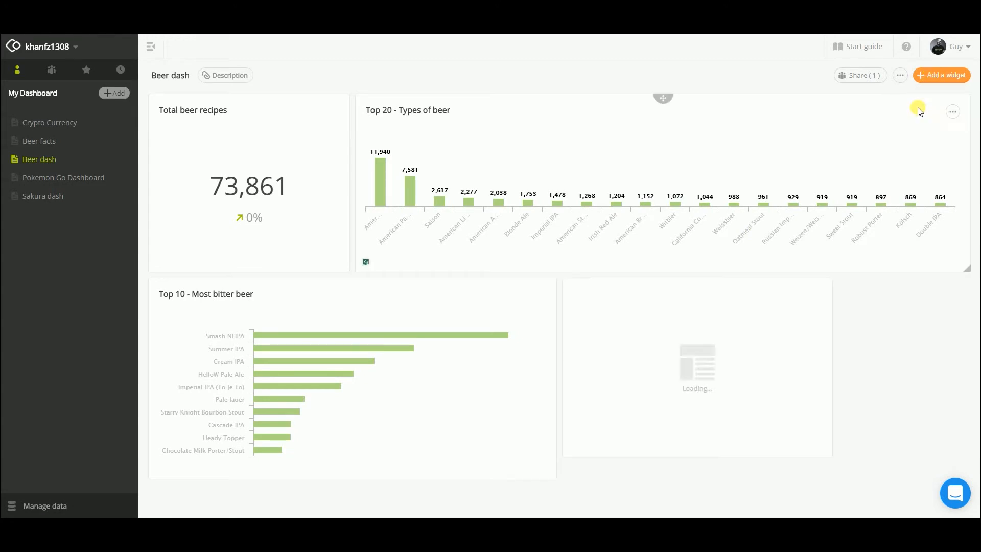
{"action": "double_click", "coordinate": [607, 305]}
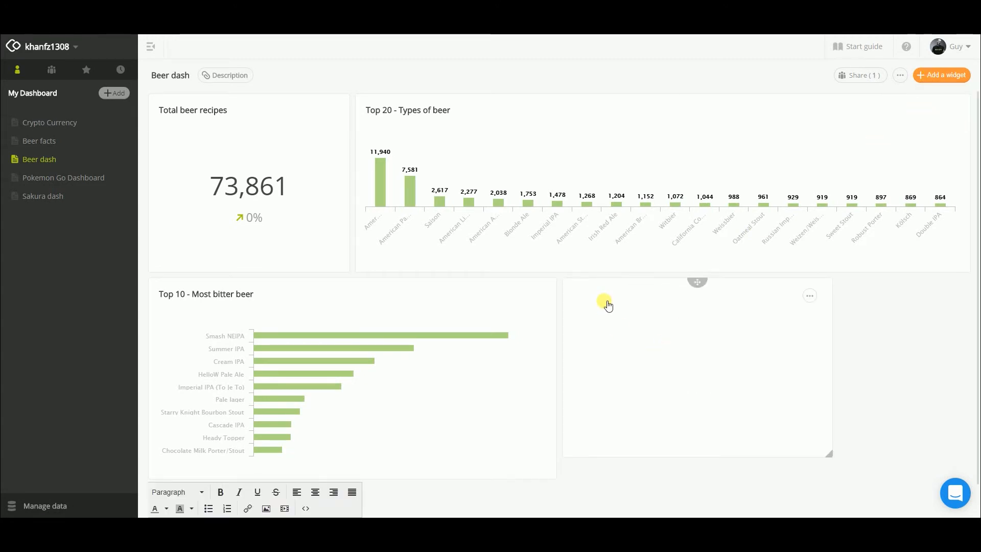
{"action": "type", "text": "History of beer"}
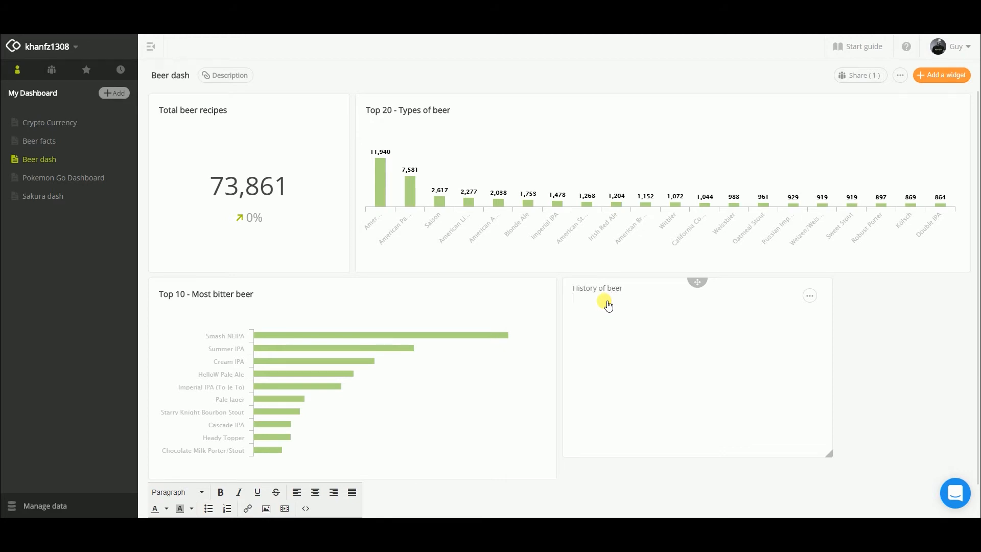
{"action": "type", "text": "Beer is one of the oldest beverages humans have produced, dating back to at least the 5th millennium BC in Iran, and was recorded in the written history of ancient Egypt and Mesopotamia and spread throughout the world."}
Step: Bold the "History of beer" heading and resize its tile to a short, wide strip spanning the free space beside the bitter beer chart
{"action": "key", "text": "Left"}
{"action": "key", "text": "Left"}
{"action": "key", "text": "Left"}
{"action": "key", "text": "shift+End"}
{"action": "key", "text": "ctrl+b"}
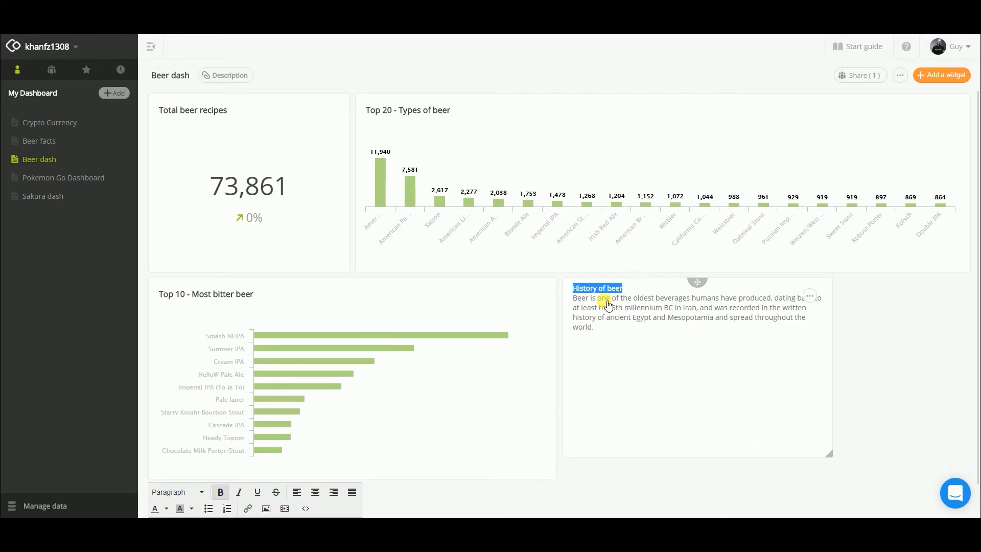
{"action": "left_click_drag", "start_coordinate": [831, 454], "coordinate": [972, 344]}
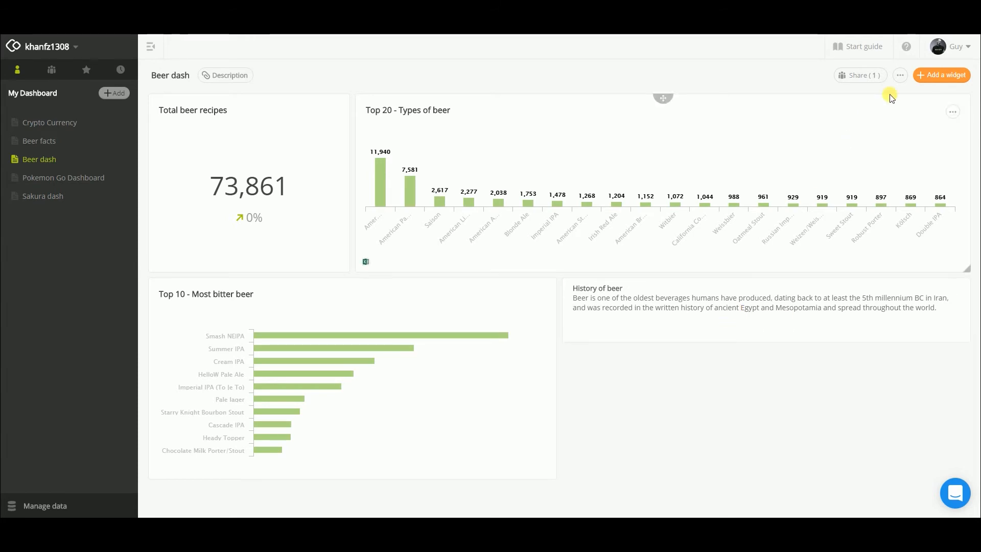
Step: Add a second rich text widget and insert the beer glasses image from its copied web address
{"action": "left_click", "coordinate": [941, 77]}
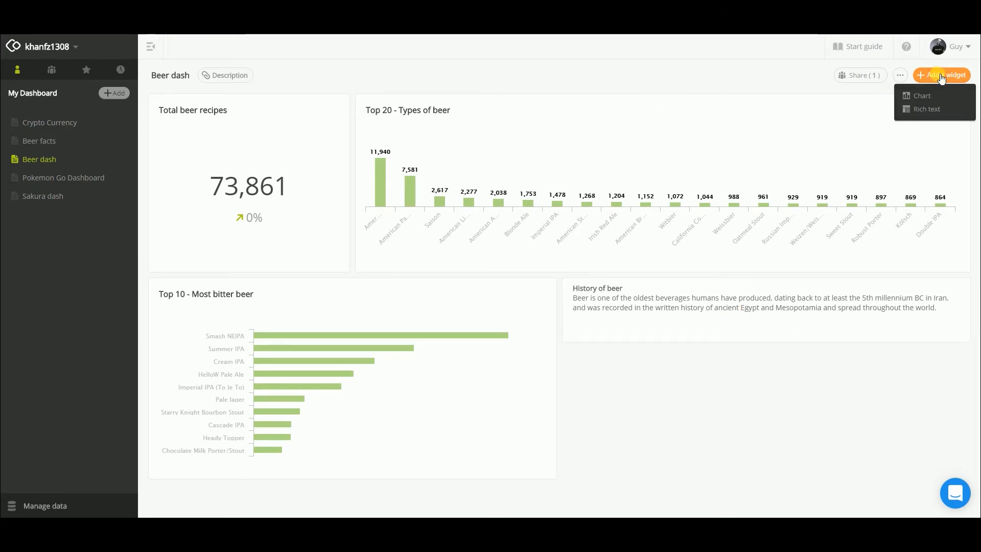
{"action": "left_click", "coordinate": [916, 105]}
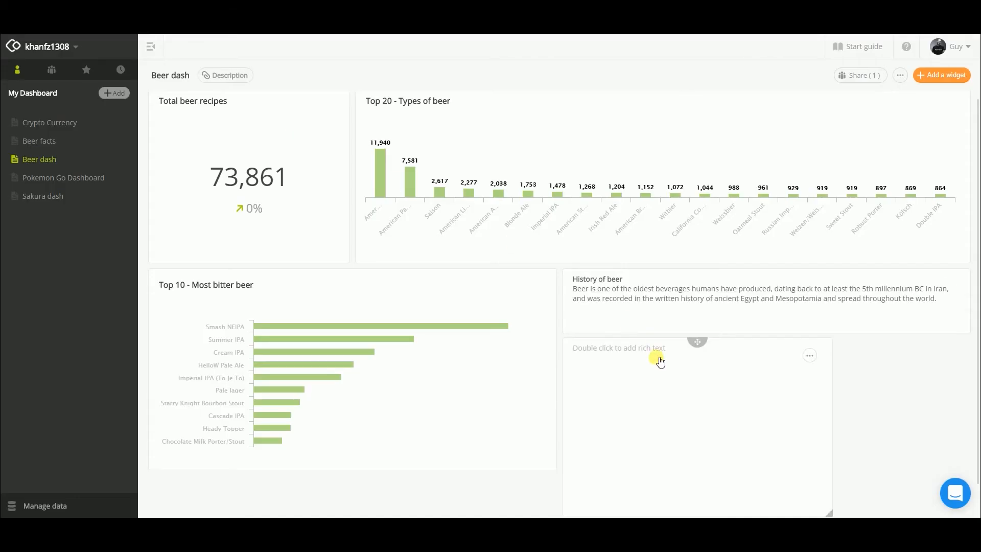
{"action": "left_click", "coordinate": [658, 362]}
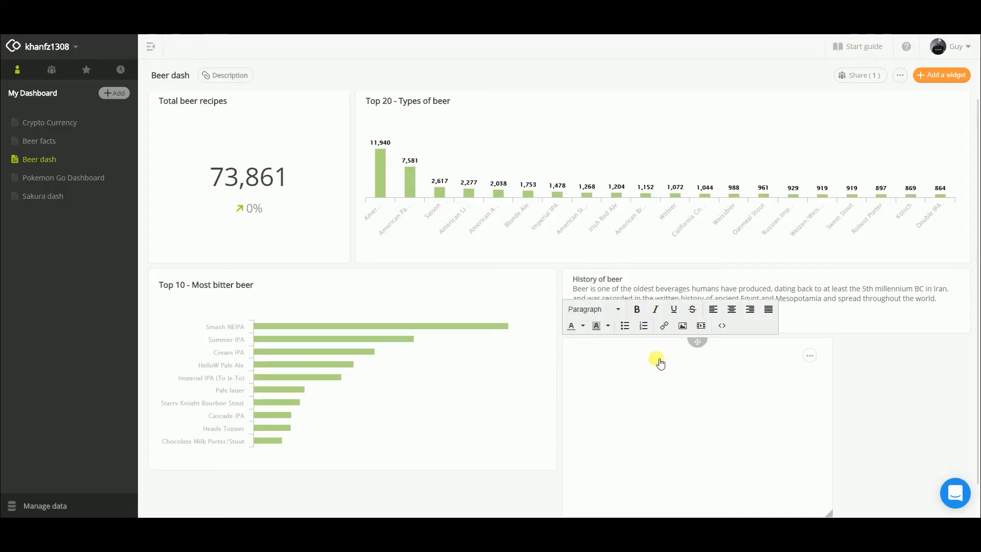
{"action": "left_click", "coordinate": [683, 325]}
{"action": "key", "text": "ctrl+v"}
{"action": "key", "text": "Tab"}
{"action": "key", "text": "Tab"}
{"action": "key", "text": "Tab"}
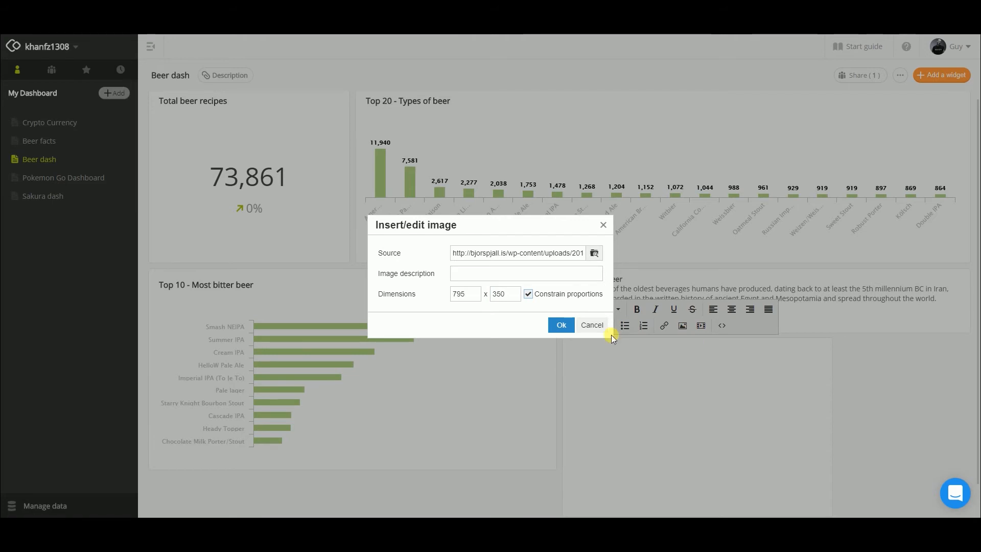
{"action": "left_click", "coordinate": [561, 325]}
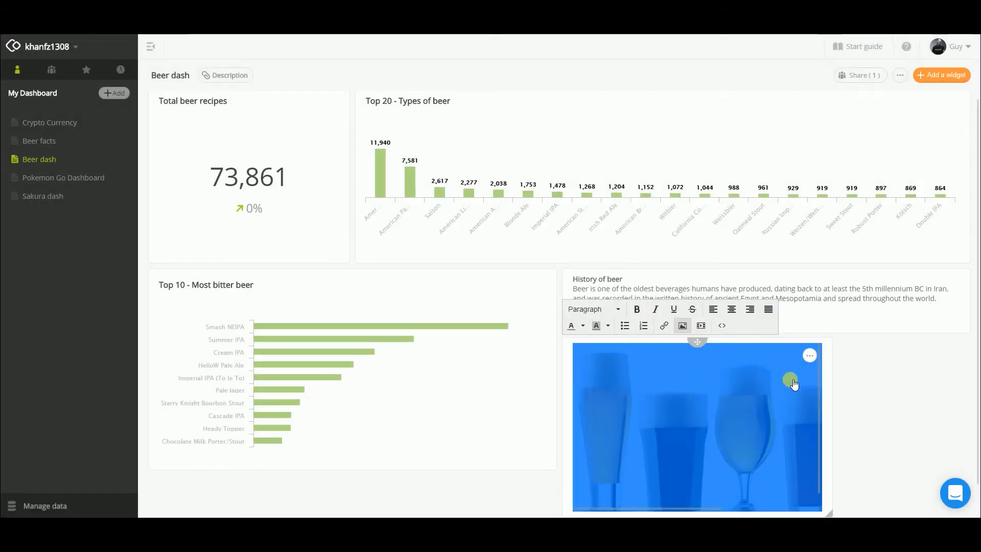
Step: Centre the beer glasses image and widen its tile to match the "History of beer" widget above it
{"action": "scroll", "coordinate": [789, 382], "scroll_direction": "down", "scroll_amount": 1}
{"action": "left_click", "coordinate": [731, 273]}
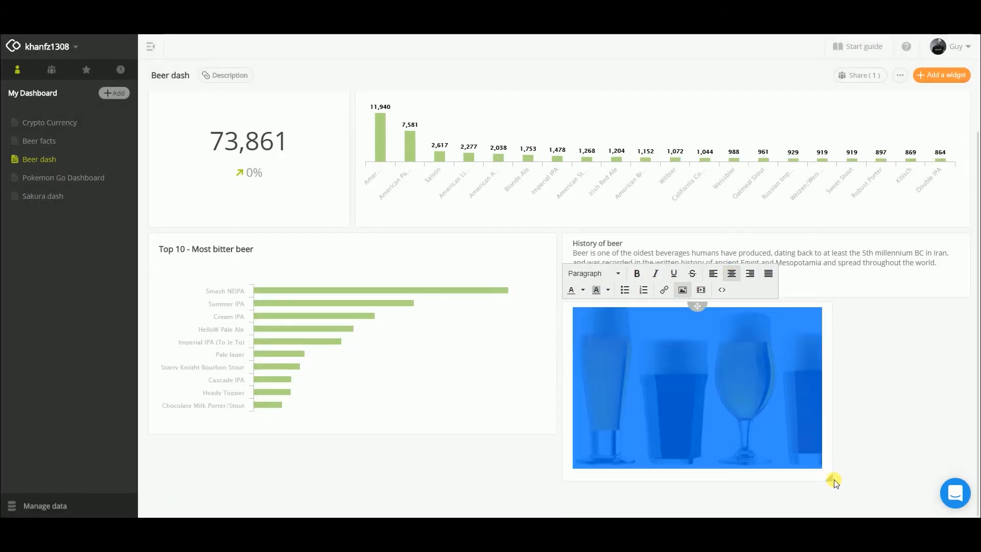
{"action": "left_click_drag", "start_coordinate": [834, 482], "coordinate": [977, 434]}
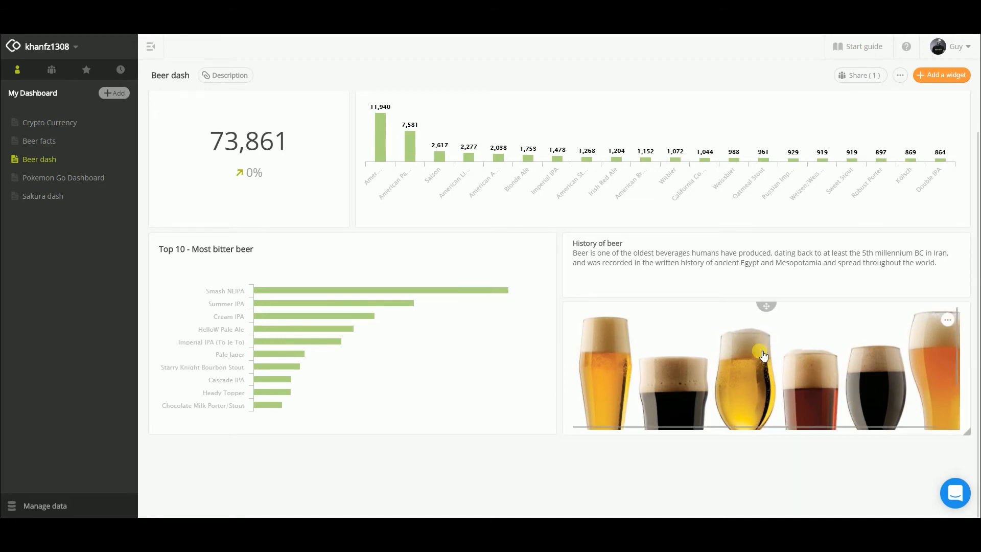
Step: Set the beer glasses image height to 240 with constrained proportions and centre the image in its widget
{"action": "left_click", "coordinate": [762, 356]}
{"action": "left_click", "coordinate": [762, 355]}
{"action": "left_click", "coordinate": [683, 290]}
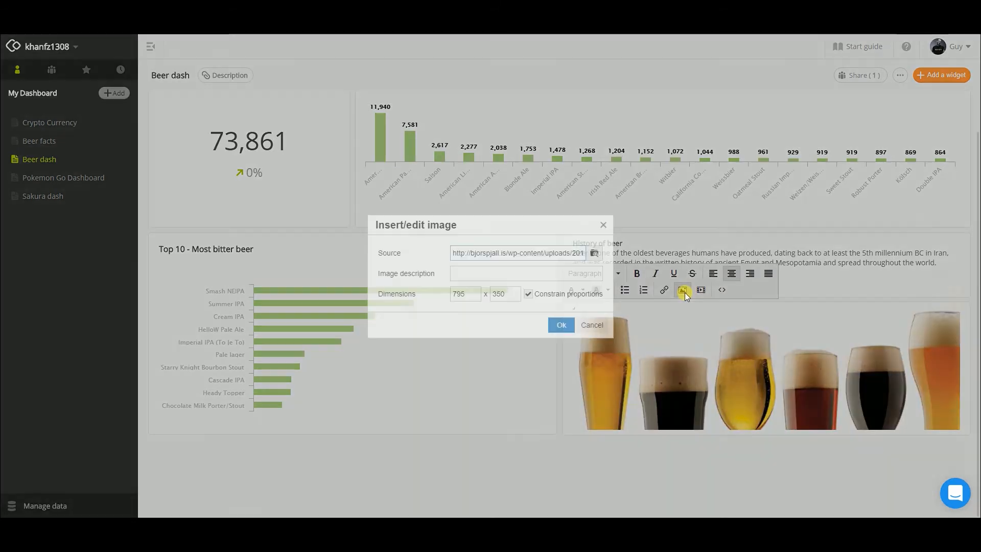
{"action": "double_click", "coordinate": [501, 294]}
{"action": "type", "text": "240"}
{"action": "key", "text": "Return"}
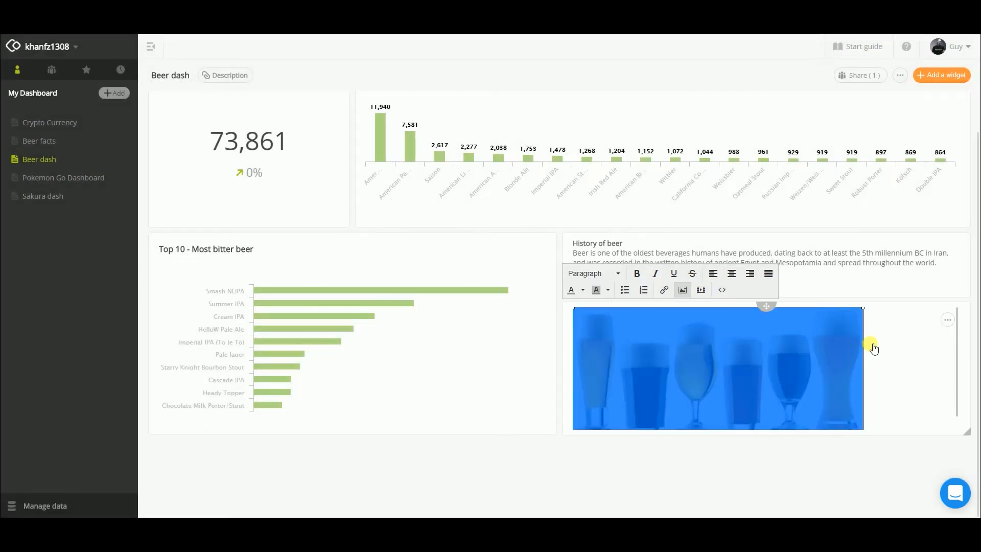
{"action": "left_click", "coordinate": [731, 274]}
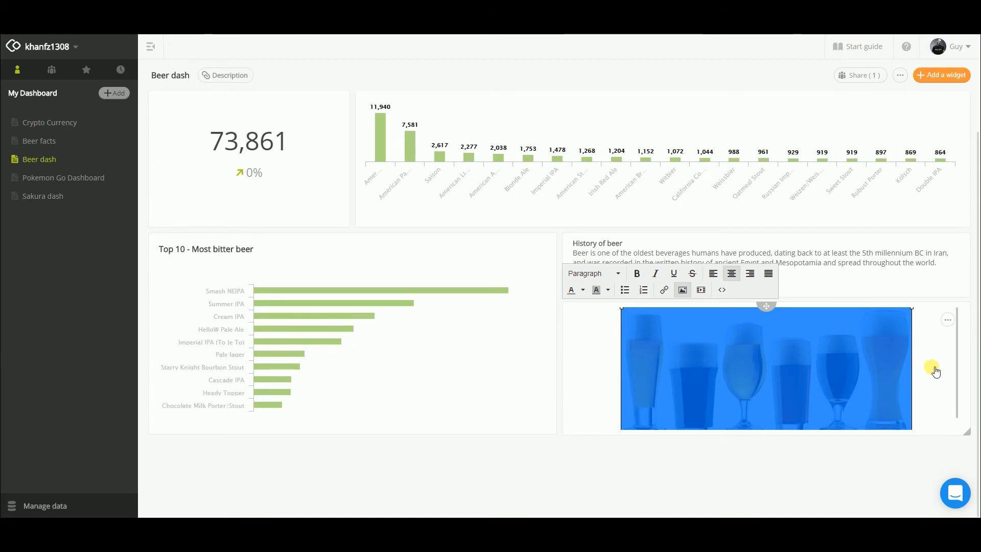
{"action": "left_click", "coordinate": [606, 348]}
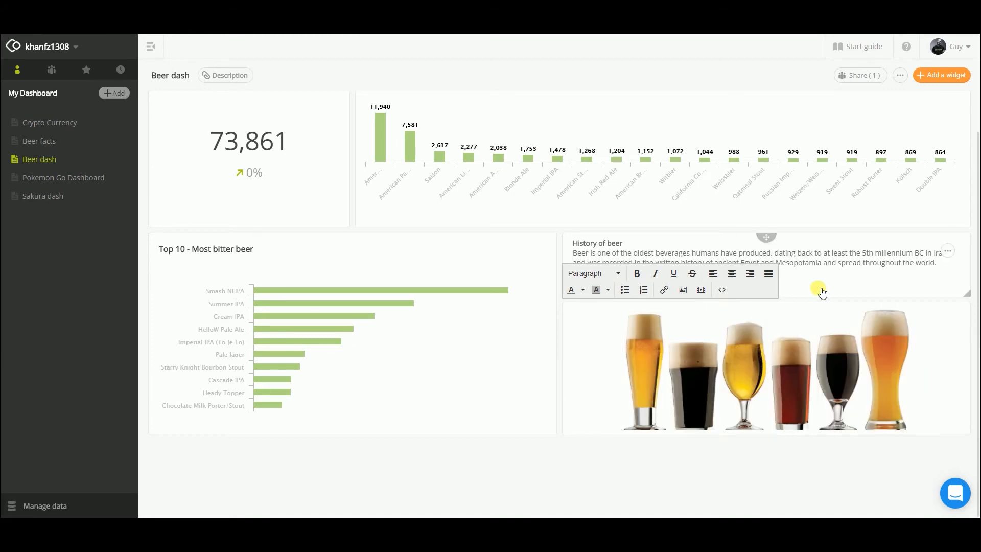
Step: Move the image widget above the "History of beer" text, shorten the text tile and make the image tile taller
{"action": "left_click_drag", "start_coordinate": [777, 312], "coordinate": [774, 239]}
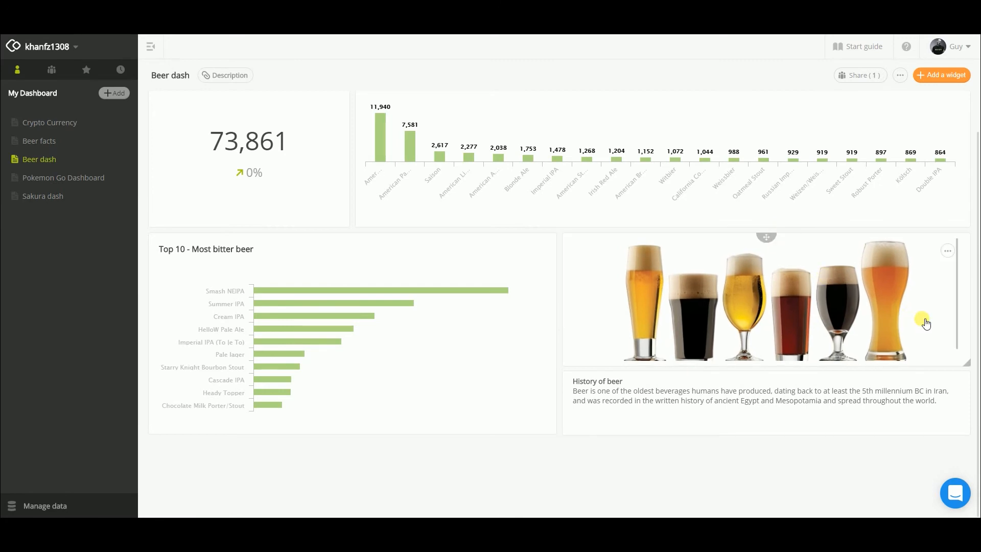
{"action": "left_click_drag", "start_coordinate": [965, 434], "coordinate": [967, 419]}
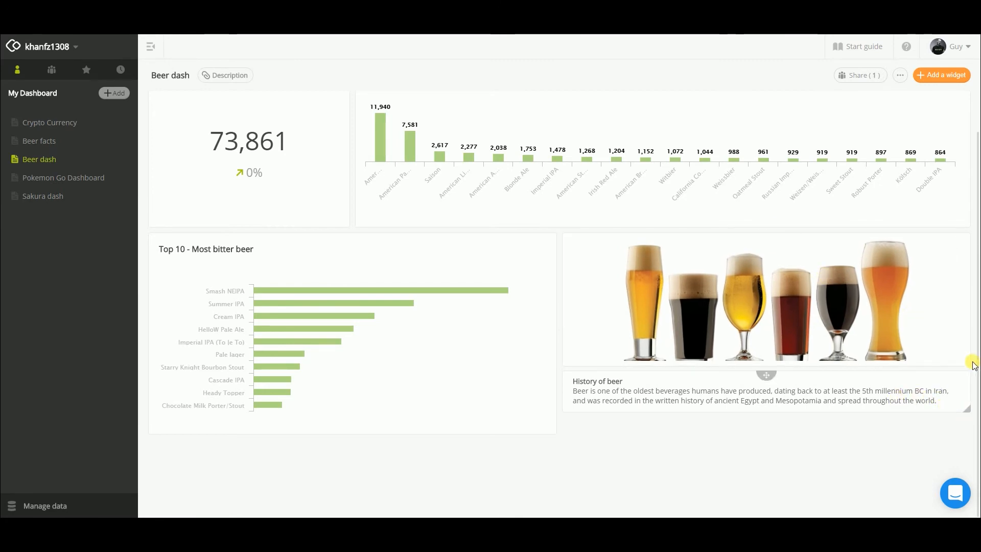
{"action": "left_click_drag", "start_coordinate": [973, 369], "coordinate": [975, 383]}
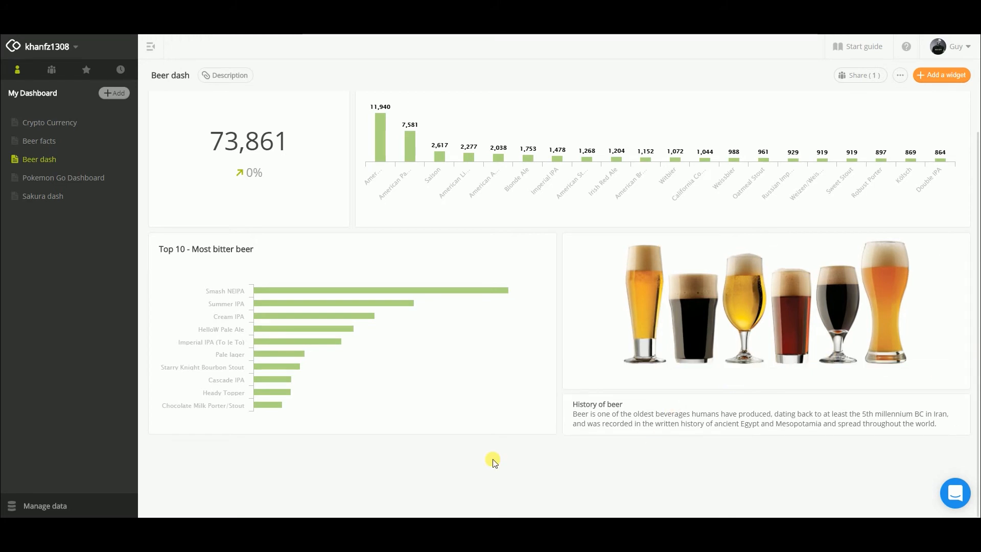
Step: Add a new chart widget using the Excel/CSV file recipeData.csv as its data source
{"action": "scroll", "coordinate": [493, 460], "scroll_direction": "up", "scroll_amount": 1}
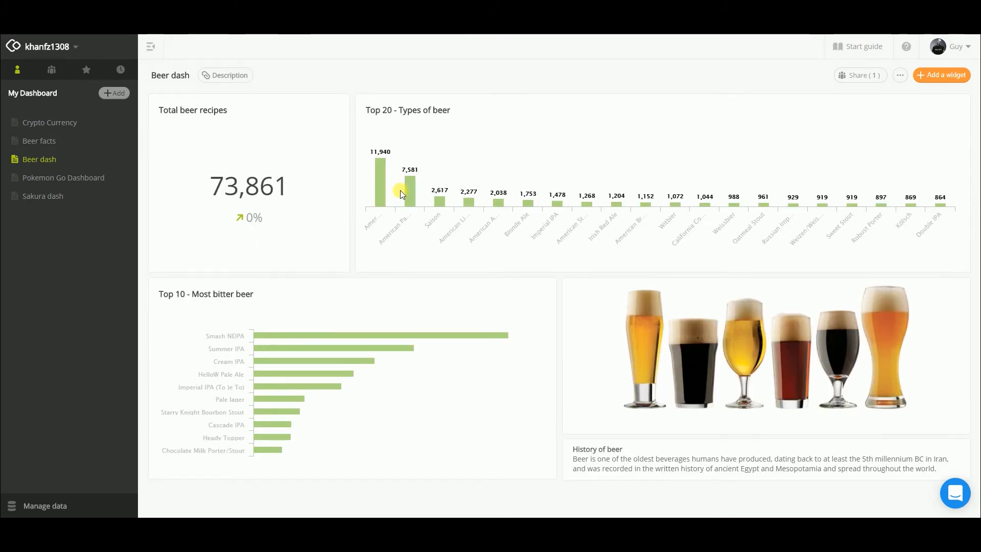
{"action": "left_click", "coordinate": [945, 76]}
{"action": "left_click", "coordinate": [925, 96]}
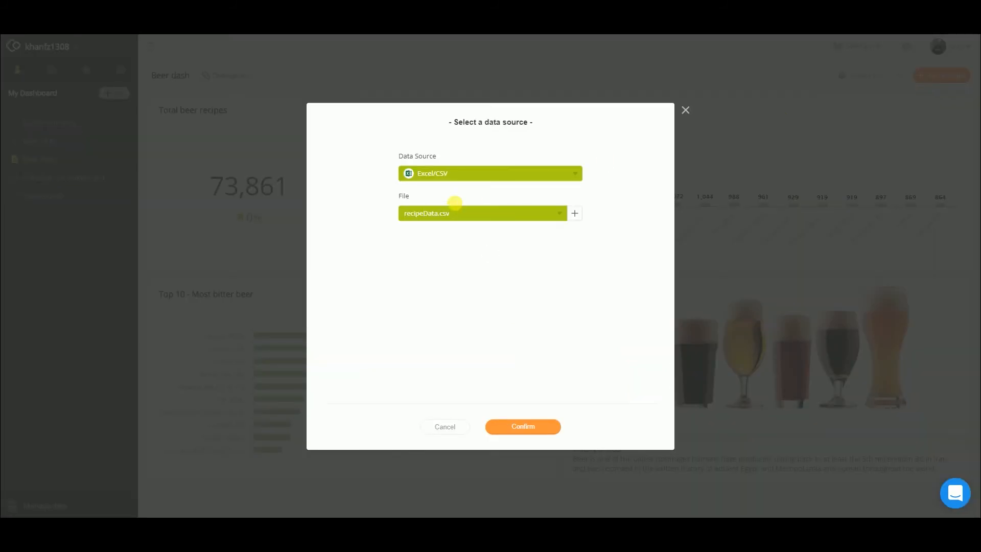
{"action": "left_click", "coordinate": [524, 428]}
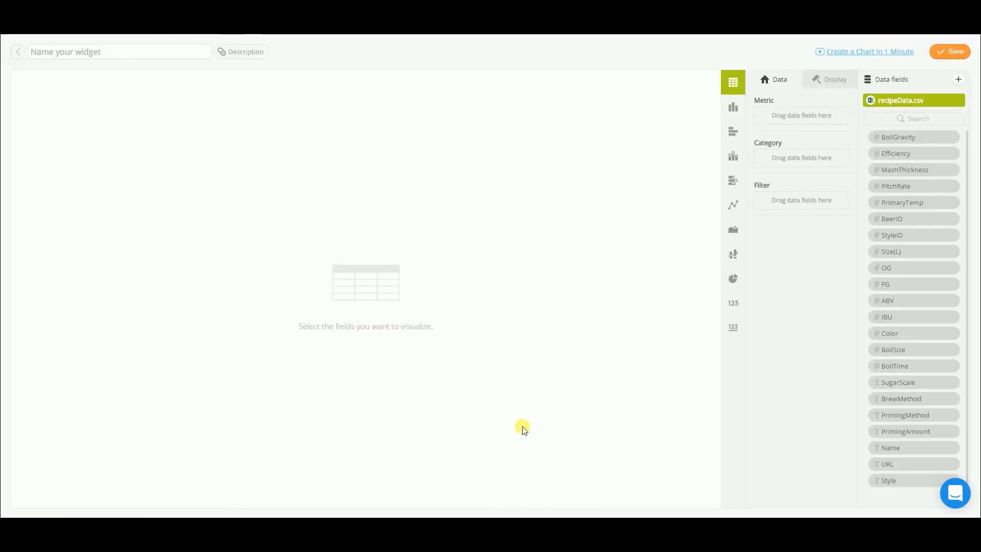
Step: Use Color as the chart's metric, change the chart type to Bar and summarize Color by MAX
{"action": "left_click_drag", "start_coordinate": [885, 336], "coordinate": [769, 114]}
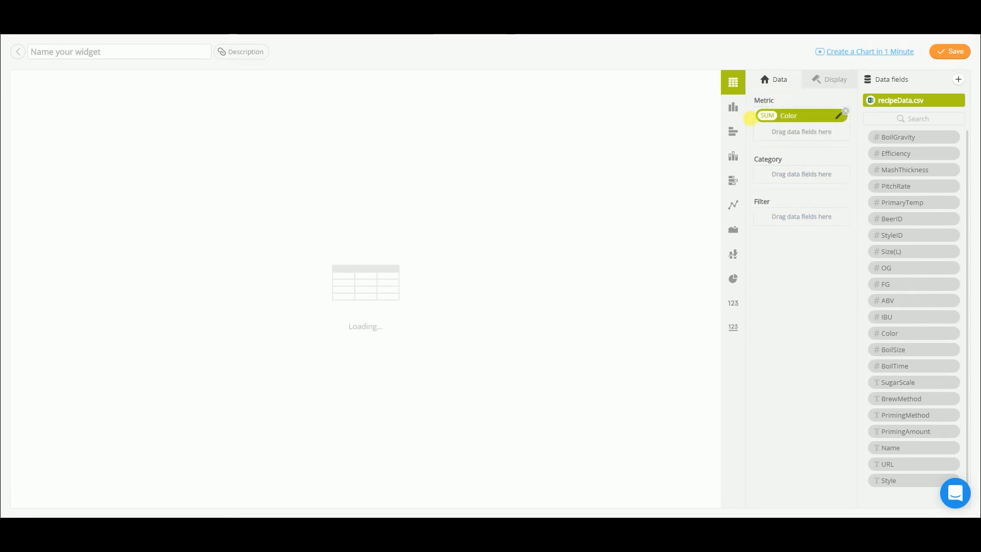
{"action": "left_click", "coordinate": [734, 132]}
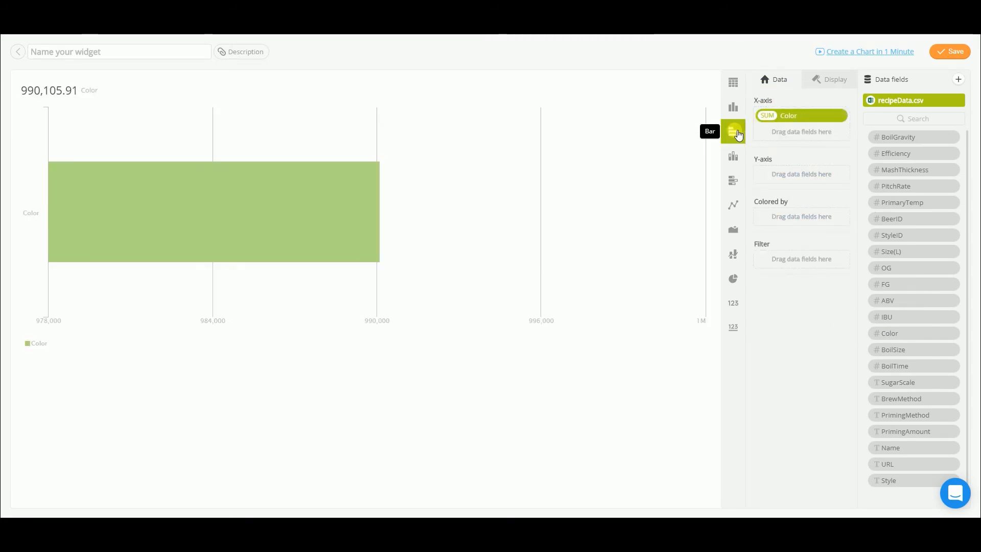
{"action": "left_click", "coordinate": [768, 115]}
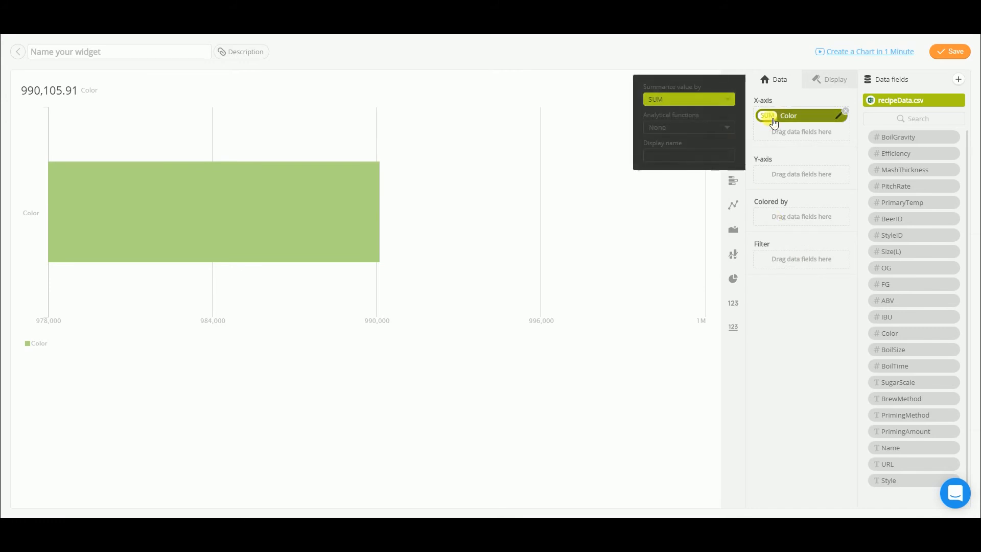
{"action": "left_click", "coordinate": [708, 102]}
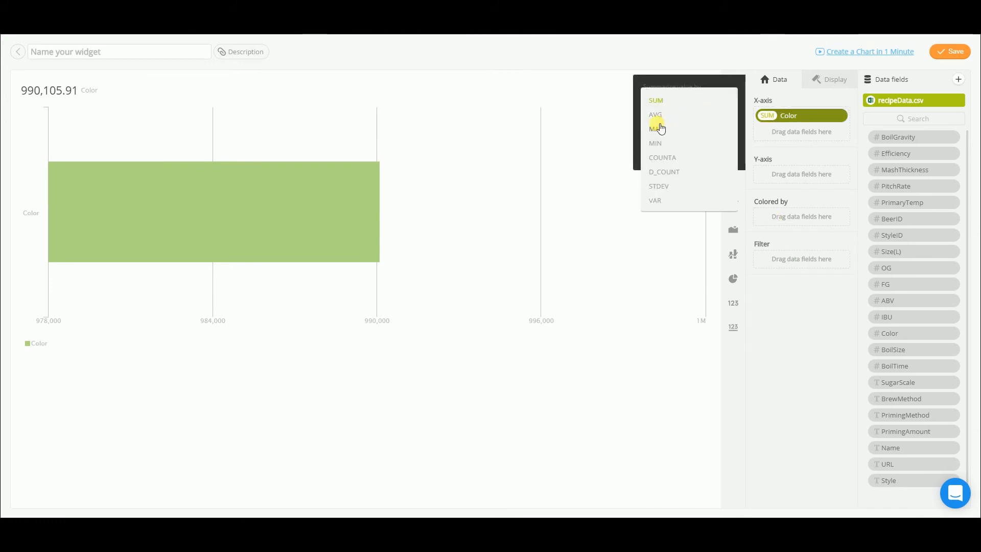
{"action": "left_click", "coordinate": [656, 125]}
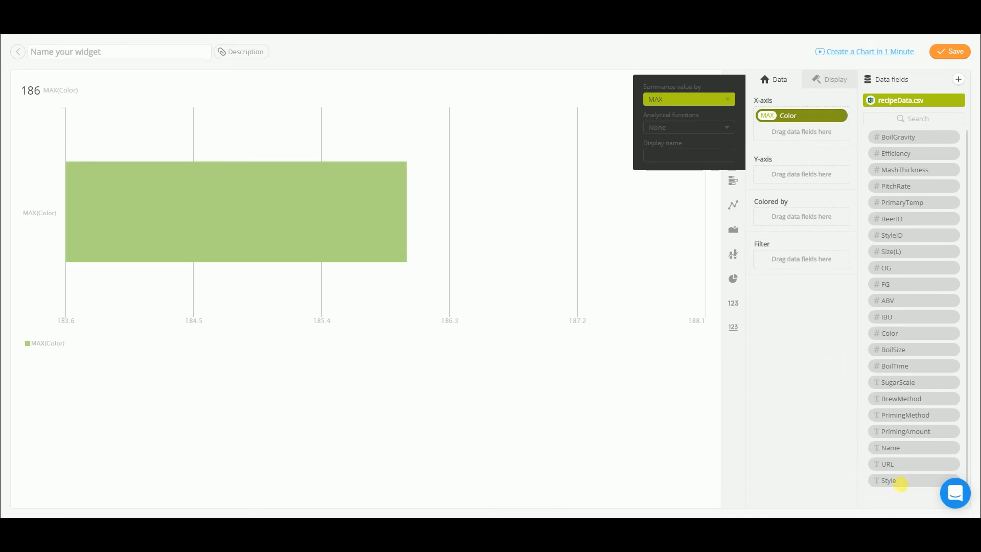
Step: Set Name as the bar chart's Y-axis and sort the bars by MAX(Color) in descending order
{"action": "left_click_drag", "start_coordinate": [913, 453], "coordinate": [796, 177]}
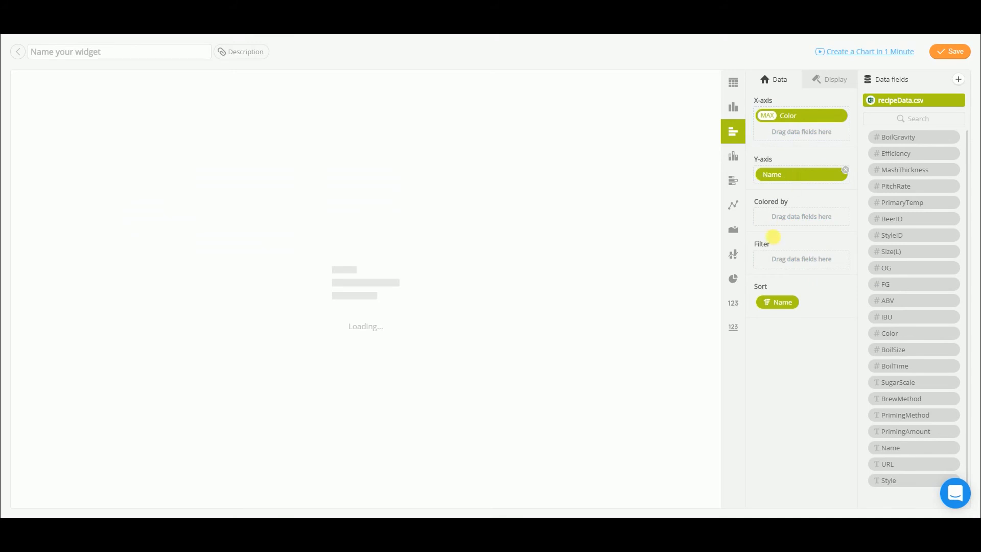
{"action": "left_click", "coordinate": [775, 306]}
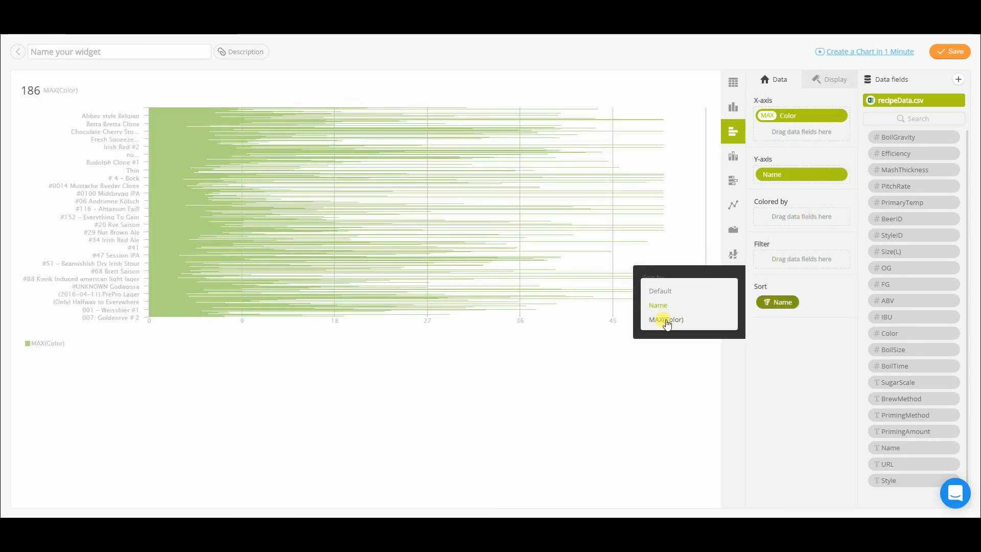
{"action": "left_click", "coordinate": [666, 320]}
{"action": "left_click", "coordinate": [674, 322]}
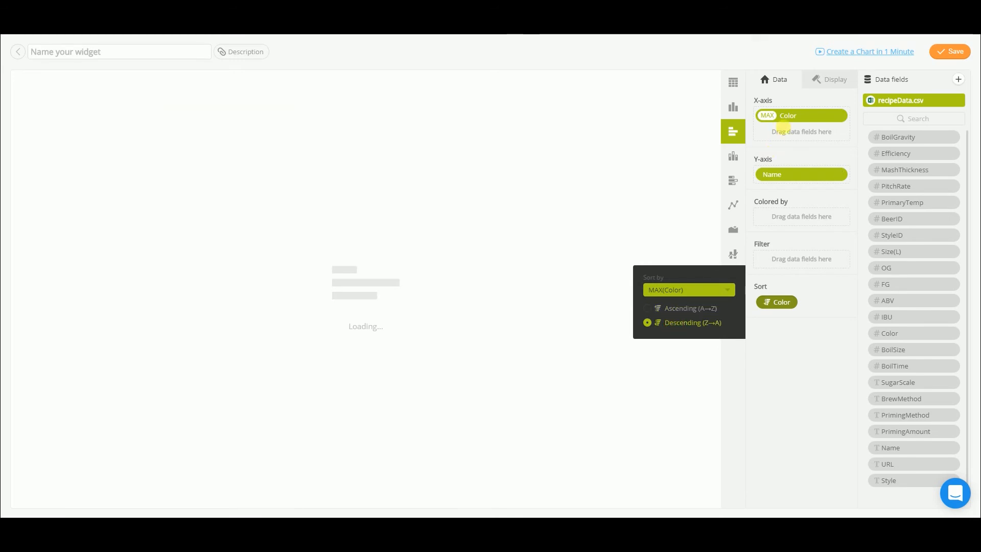
Step: Turn off the bar chart's summary value, limit the Y-axis to 10 items, and hide the legend and X-axis
{"action": "left_click", "coordinate": [836, 80]}
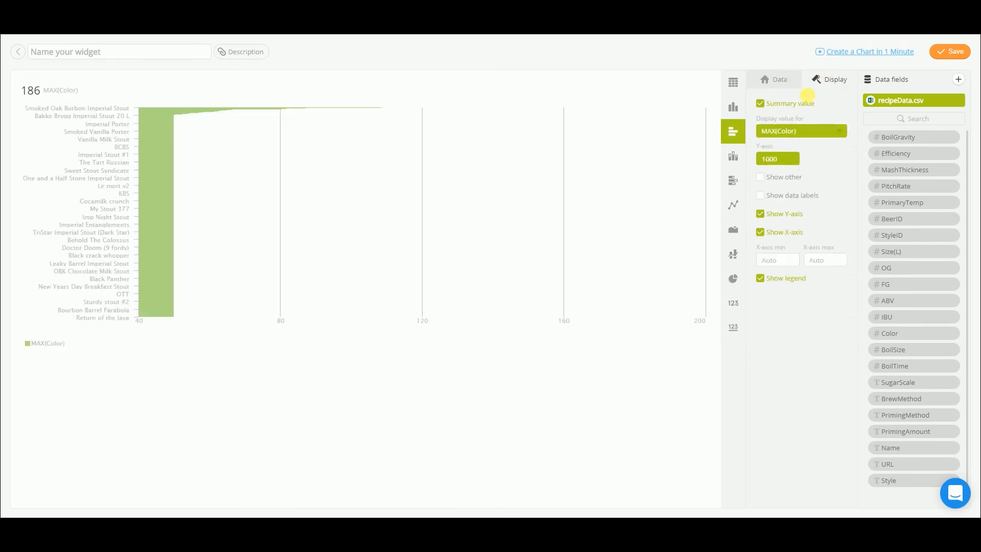
{"action": "left_click", "coordinate": [790, 105]}
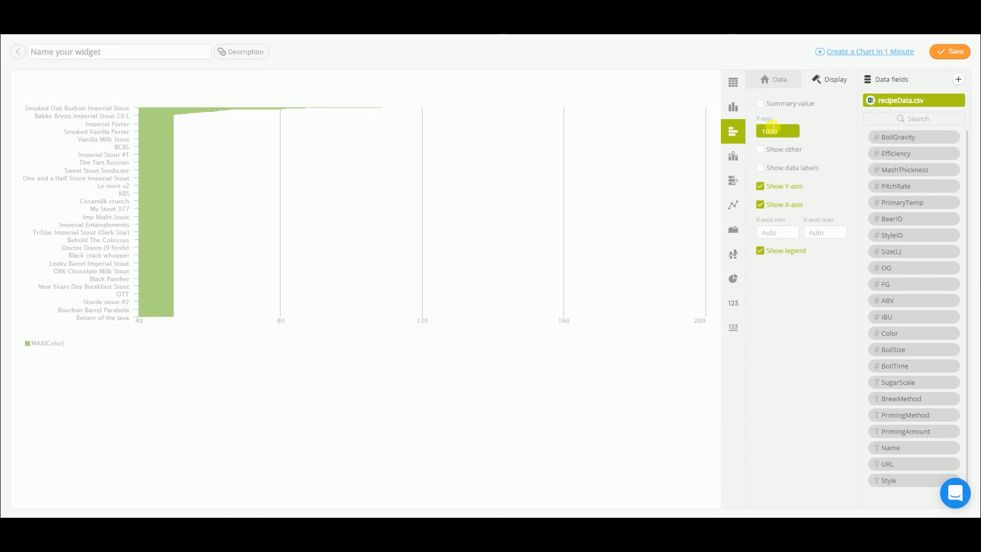
{"action": "type", "text": "10"}
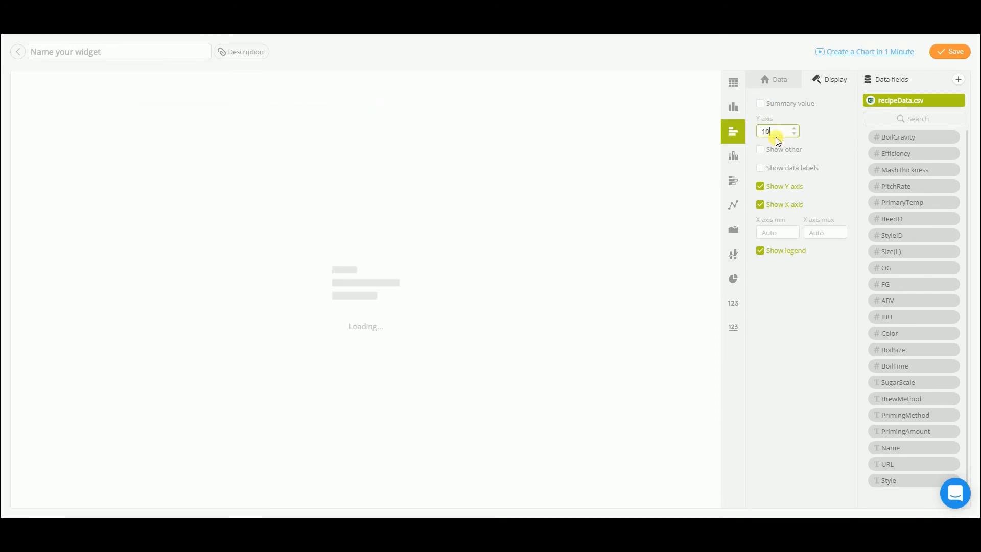
{"action": "left_click", "coordinate": [761, 205]}
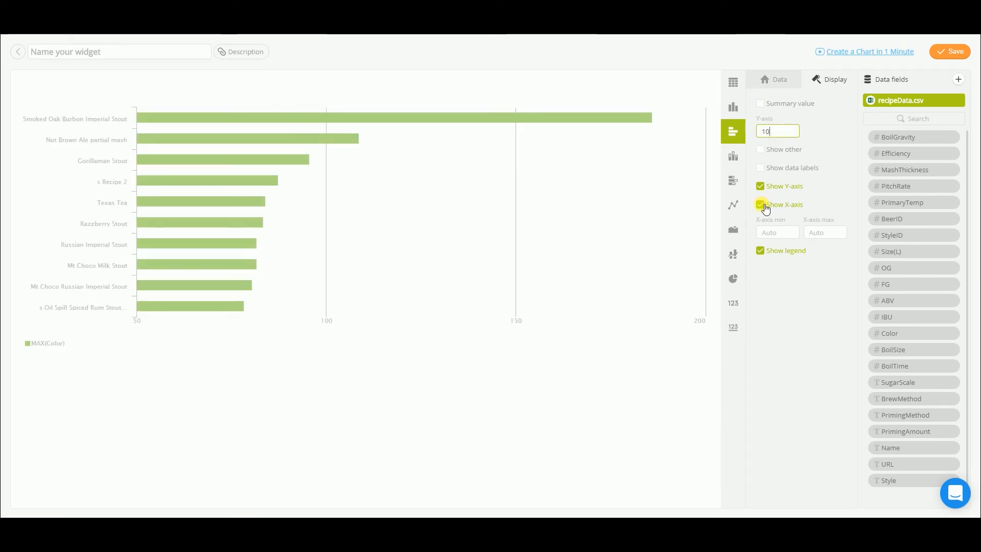
{"action": "left_click", "coordinate": [764, 206]}
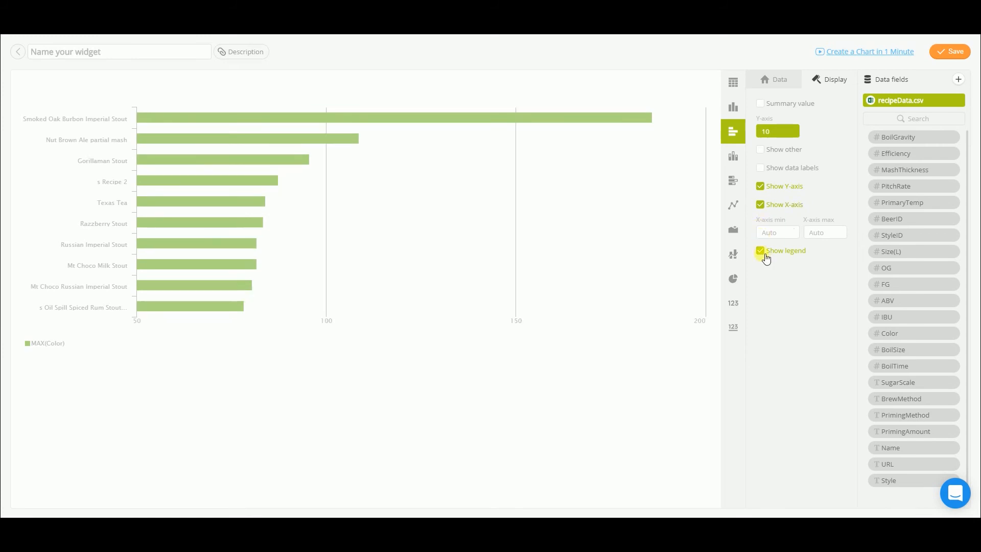
{"action": "left_click", "coordinate": [764, 254]}
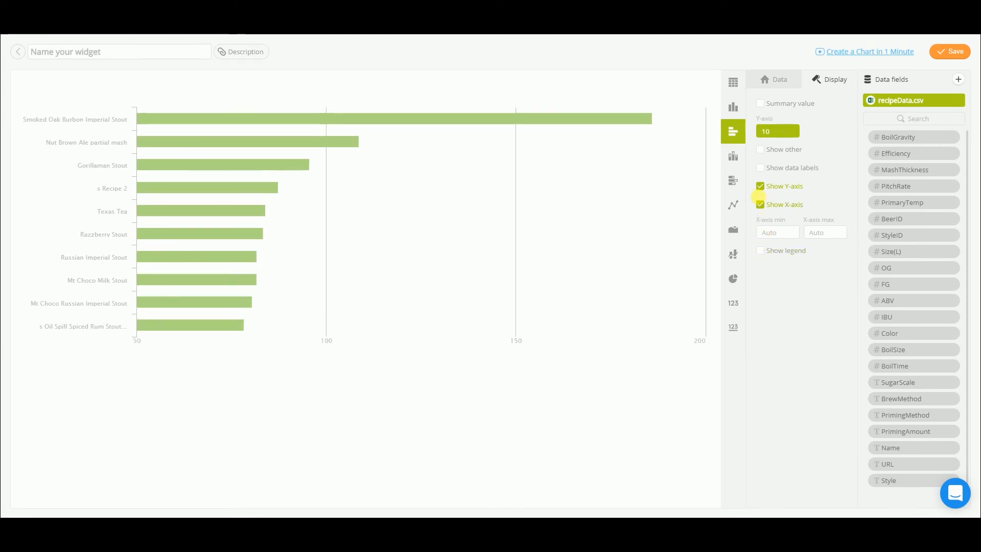
{"action": "left_click", "coordinate": [764, 206]}
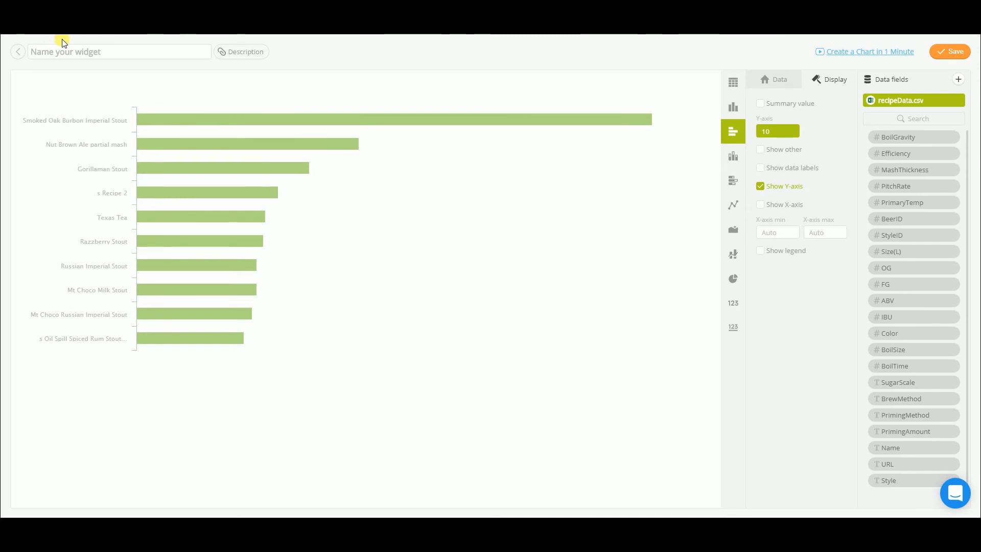
Step: Name the bar chart widget "Top 10 - Darkest beer" and save it to the dashboard
{"action": "left_click", "coordinate": [68, 51]}
{"action": "type", "text": "Top 10"}
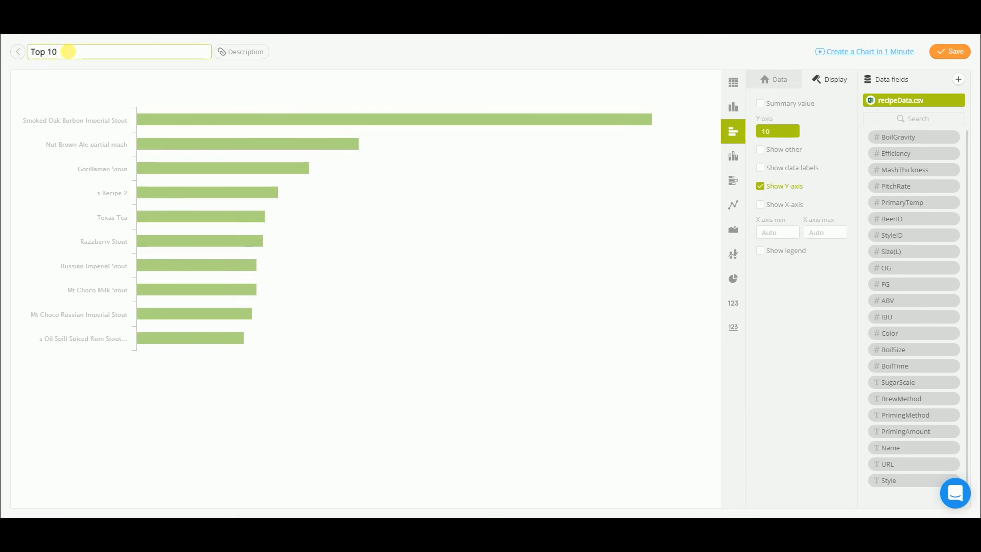
{"action": "type", "text": " - Darkest beer"}
{"action": "key", "text": "Return"}
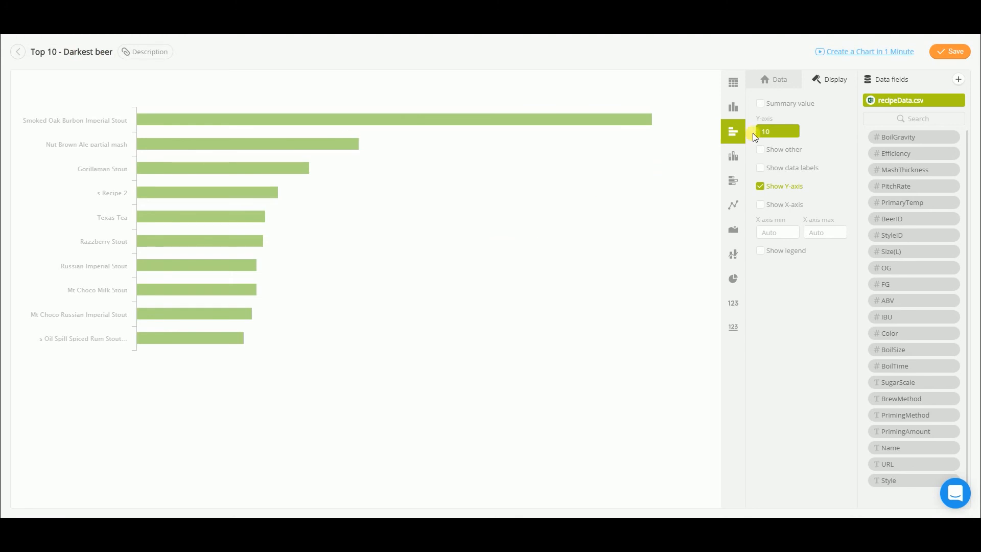
{"action": "left_click", "coordinate": [949, 51]}
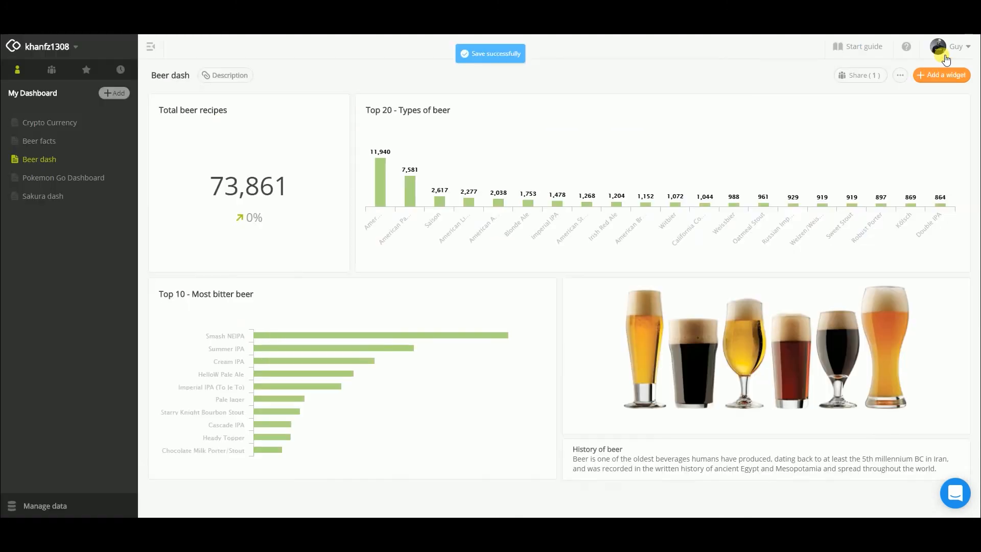
Step: Enlarge the "Top 10 - Darkest beer" tile to the width of the "Most bitter beer" chart above it and duplicate the widget
{"action": "scroll", "coordinate": [477, 381], "scroll_direction": "down", "scroll_amount": 1}
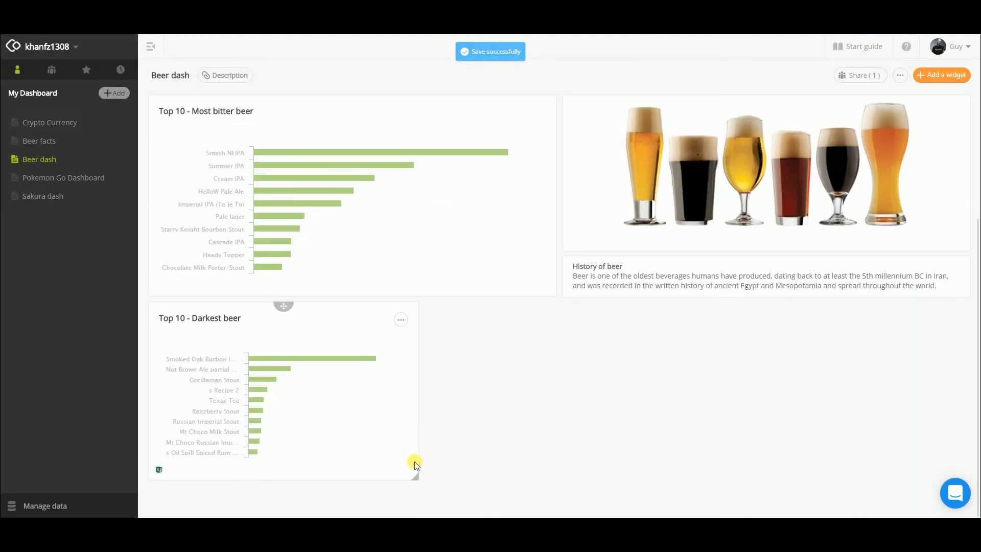
{"action": "left_click_drag", "start_coordinate": [418, 477], "coordinate": [557, 494]}
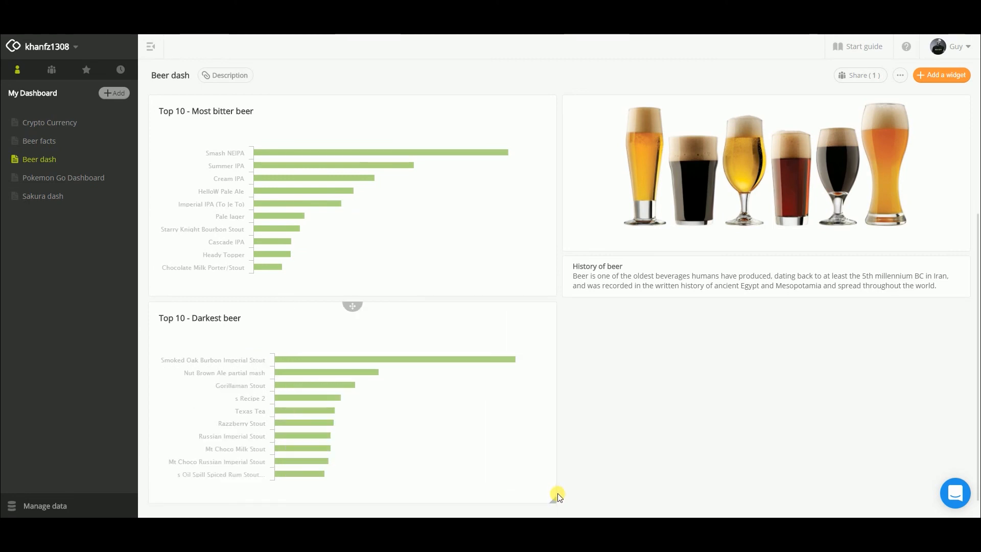
{"action": "left_click", "coordinate": [540, 321]}
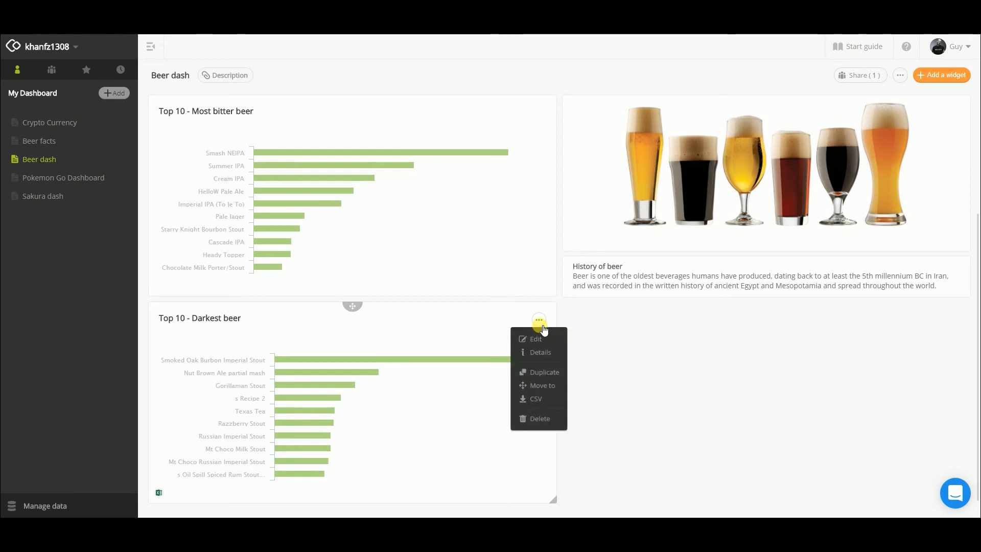
{"action": "left_click", "coordinate": [540, 374]}
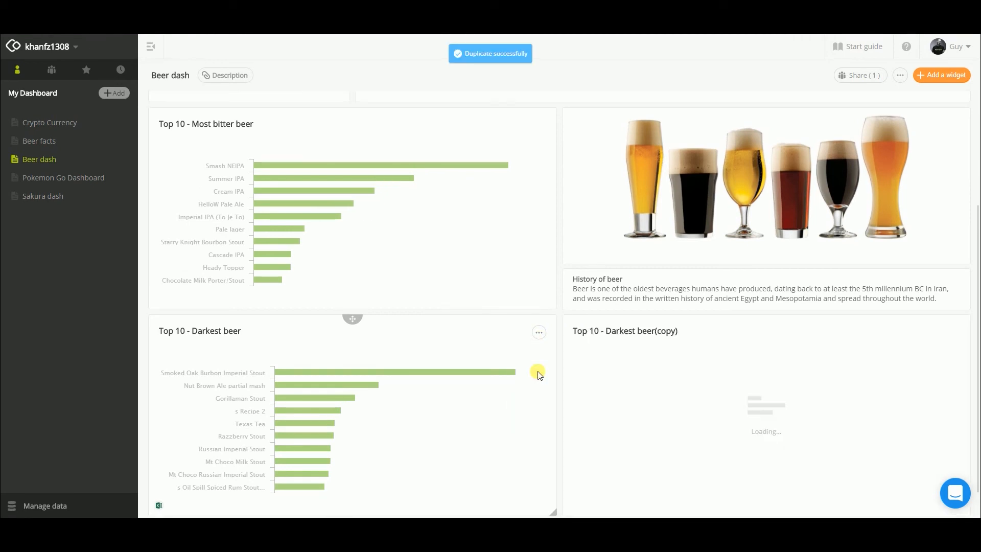
Step: Open the copied Darkest beer widget for editing and rename it "Top 10 - Lightest beer"
{"action": "left_click", "coordinate": [954, 333]}
{"action": "left_click", "coordinate": [949, 350]}
{"action": "double_click", "coordinate": [87, 53]}
{"action": "type", "text": "Ligh"}
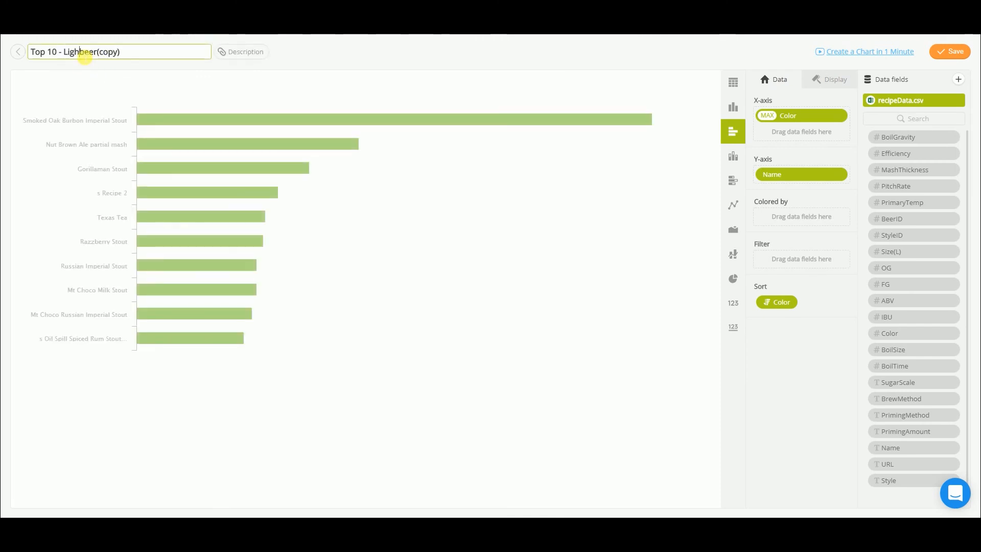
{"action": "type", "text": "test"}
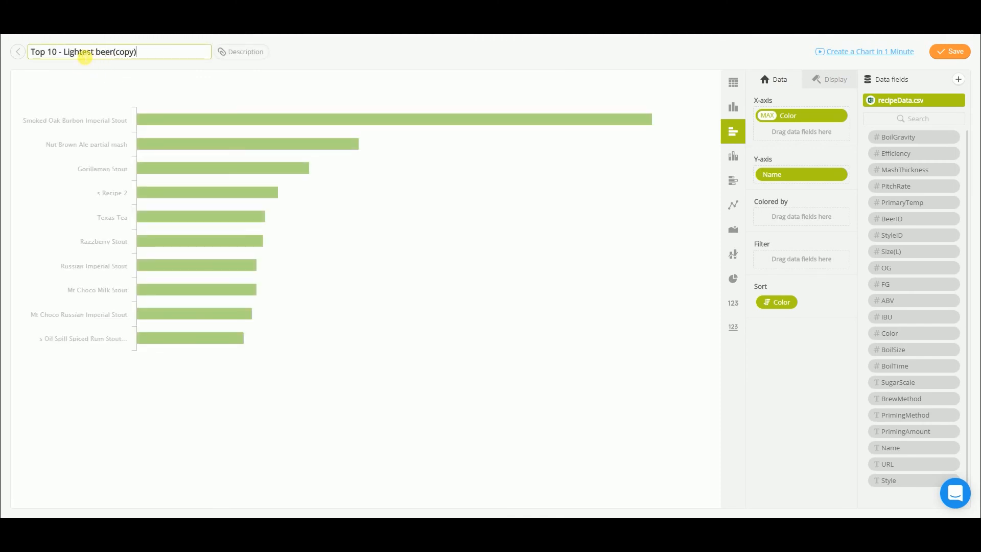
{"action": "key", "text": "BackSpace"}
{"action": "key", "text": "BackSpace"}
{"action": "key", "text": "Return"}
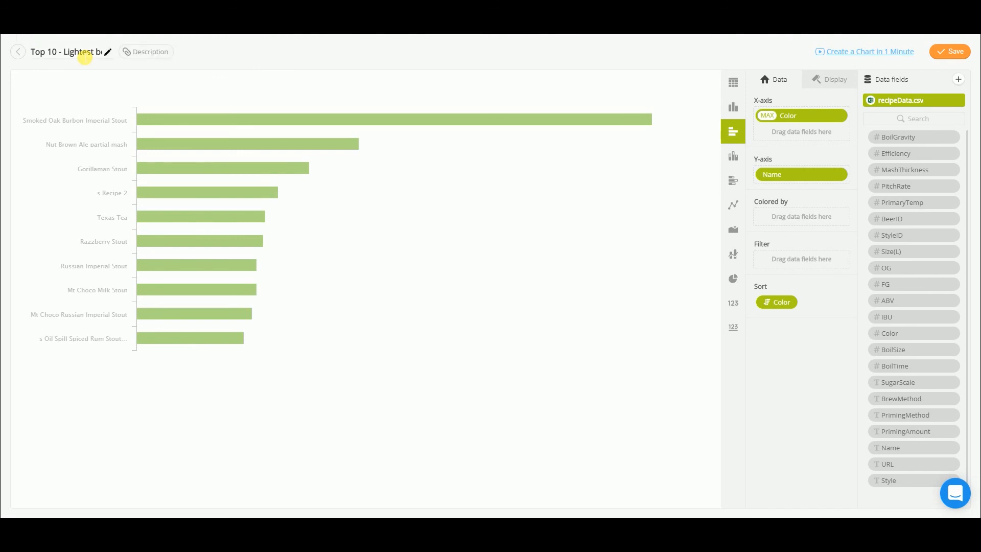
Step: Sort the "Top 10 - Lightest beer" chart by MAX(Color) in ascending order
{"action": "left_click", "coordinate": [777, 302]}
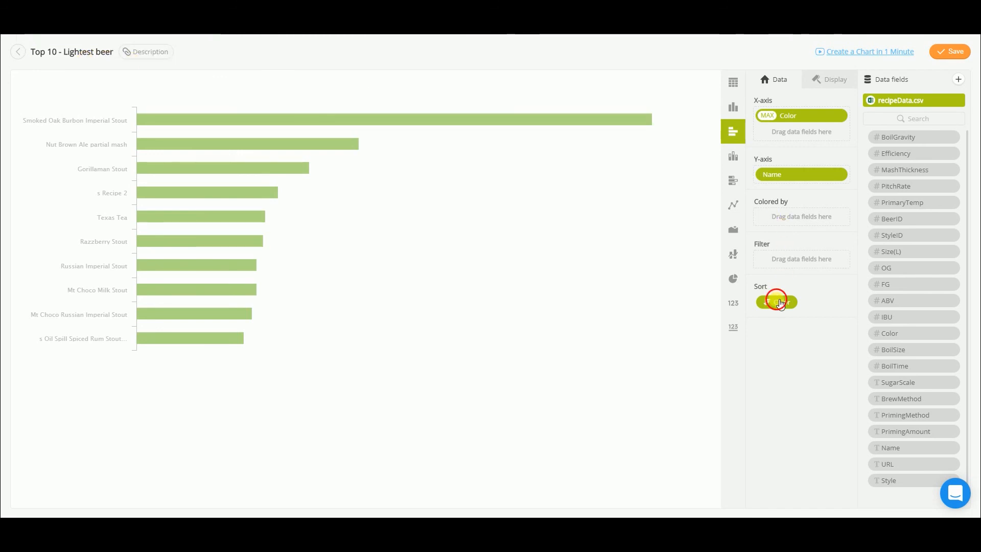
{"action": "left_click", "coordinate": [695, 309]}
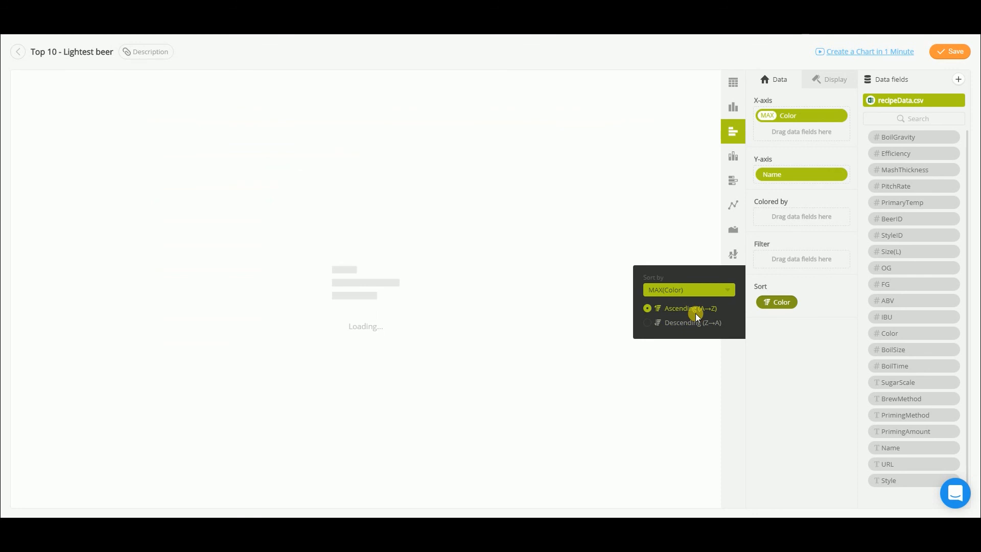
{"action": "left_click", "coordinate": [822, 389]}
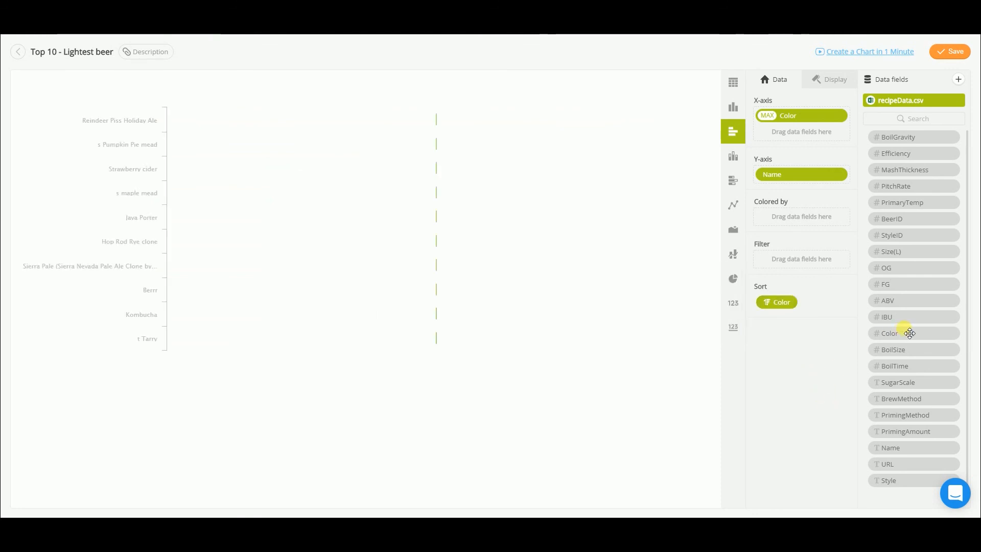
Step: Filter the Lightest beer chart to Color greater than 0.1 and save the widget
{"action": "left_click_drag", "start_coordinate": [907, 339], "coordinate": [794, 260]}
{"action": "left_click", "coordinate": [678, 183]}
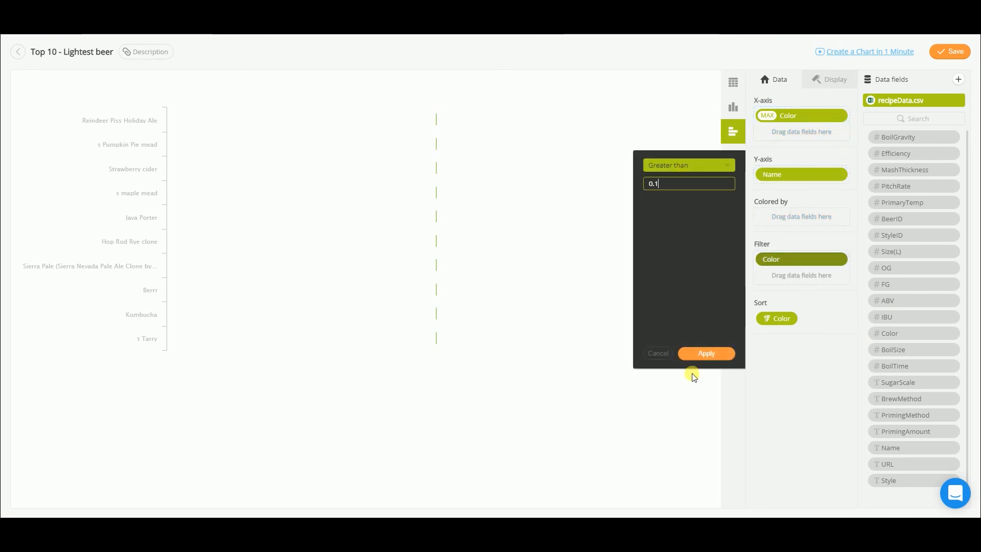
{"action": "left_click", "coordinate": [721, 354]}
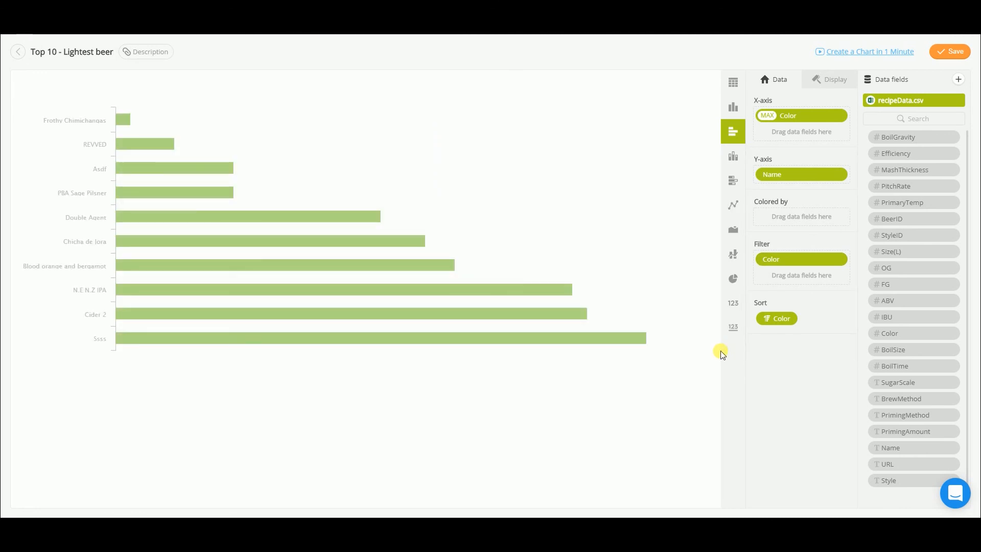
{"action": "left_click", "coordinate": [953, 52]}
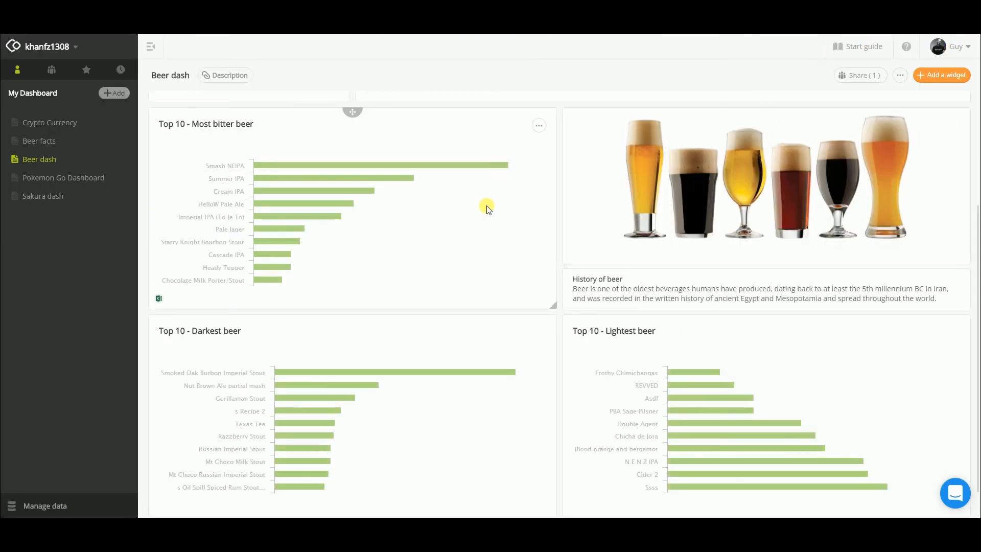
{"action": "scroll", "coordinate": [487, 209], "scroll_direction": "up", "scroll_amount": 2}
{"action": "scroll", "coordinate": [486, 209], "scroll_direction": "down", "scroll_amount": 3}
{"action": "scroll", "coordinate": [486, 208], "scroll_direction": "up", "scroll_amount": 3}
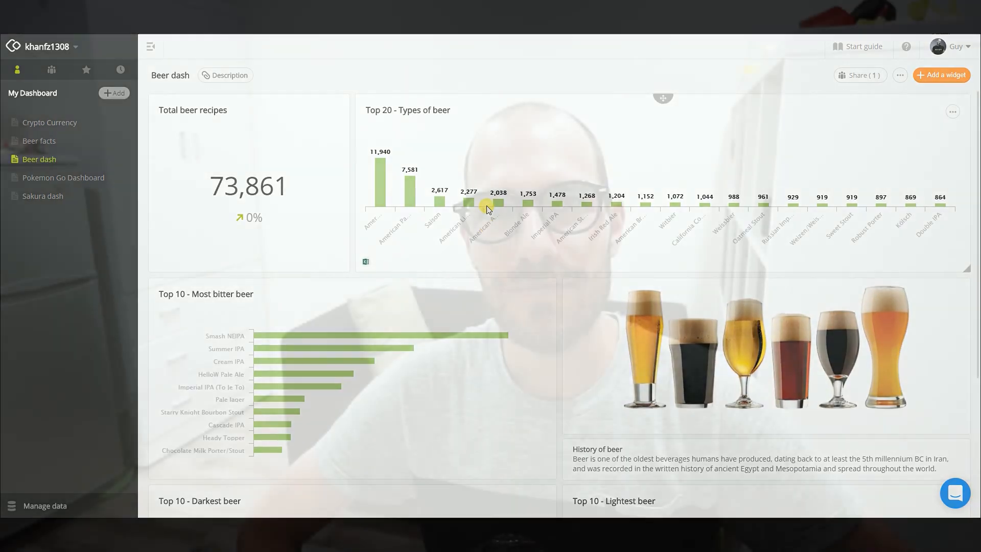